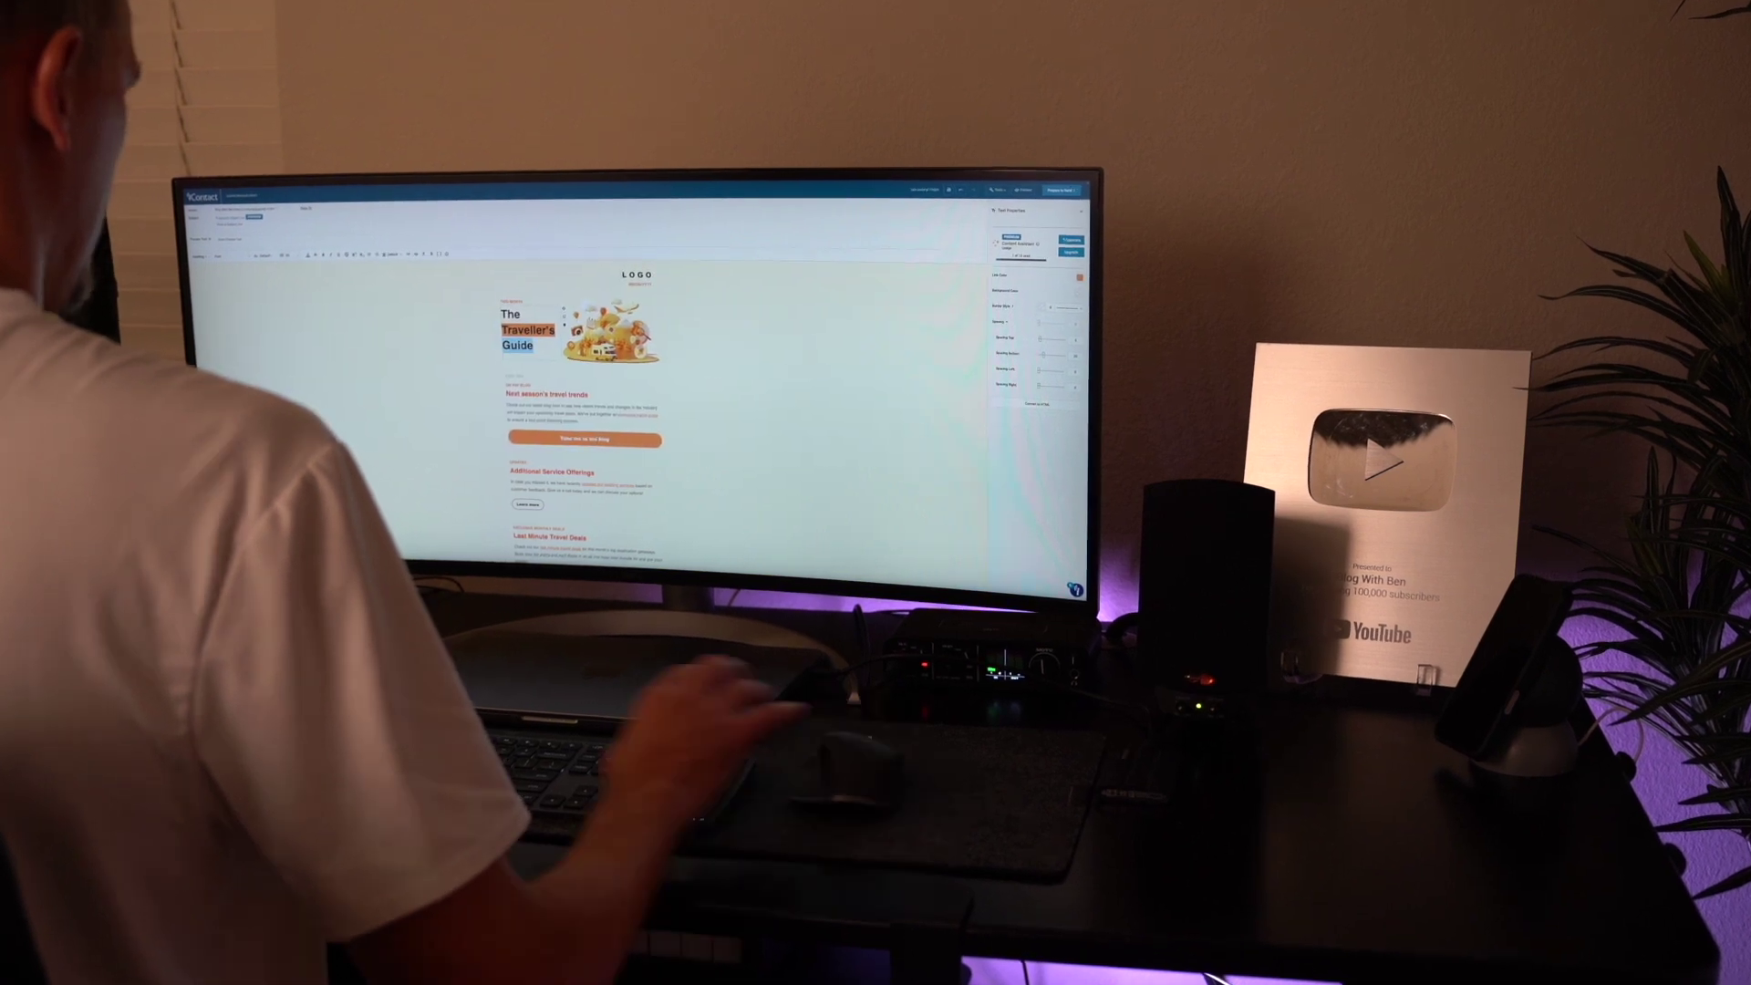
- Replace 'Guide' with 'Digest' in the headline so it reads The Traveller's Digest
key(BackSpace)
key(BackSpace)
key(BackSpace)
key(BackSpace)
key(BackSpace)
text(Digest)
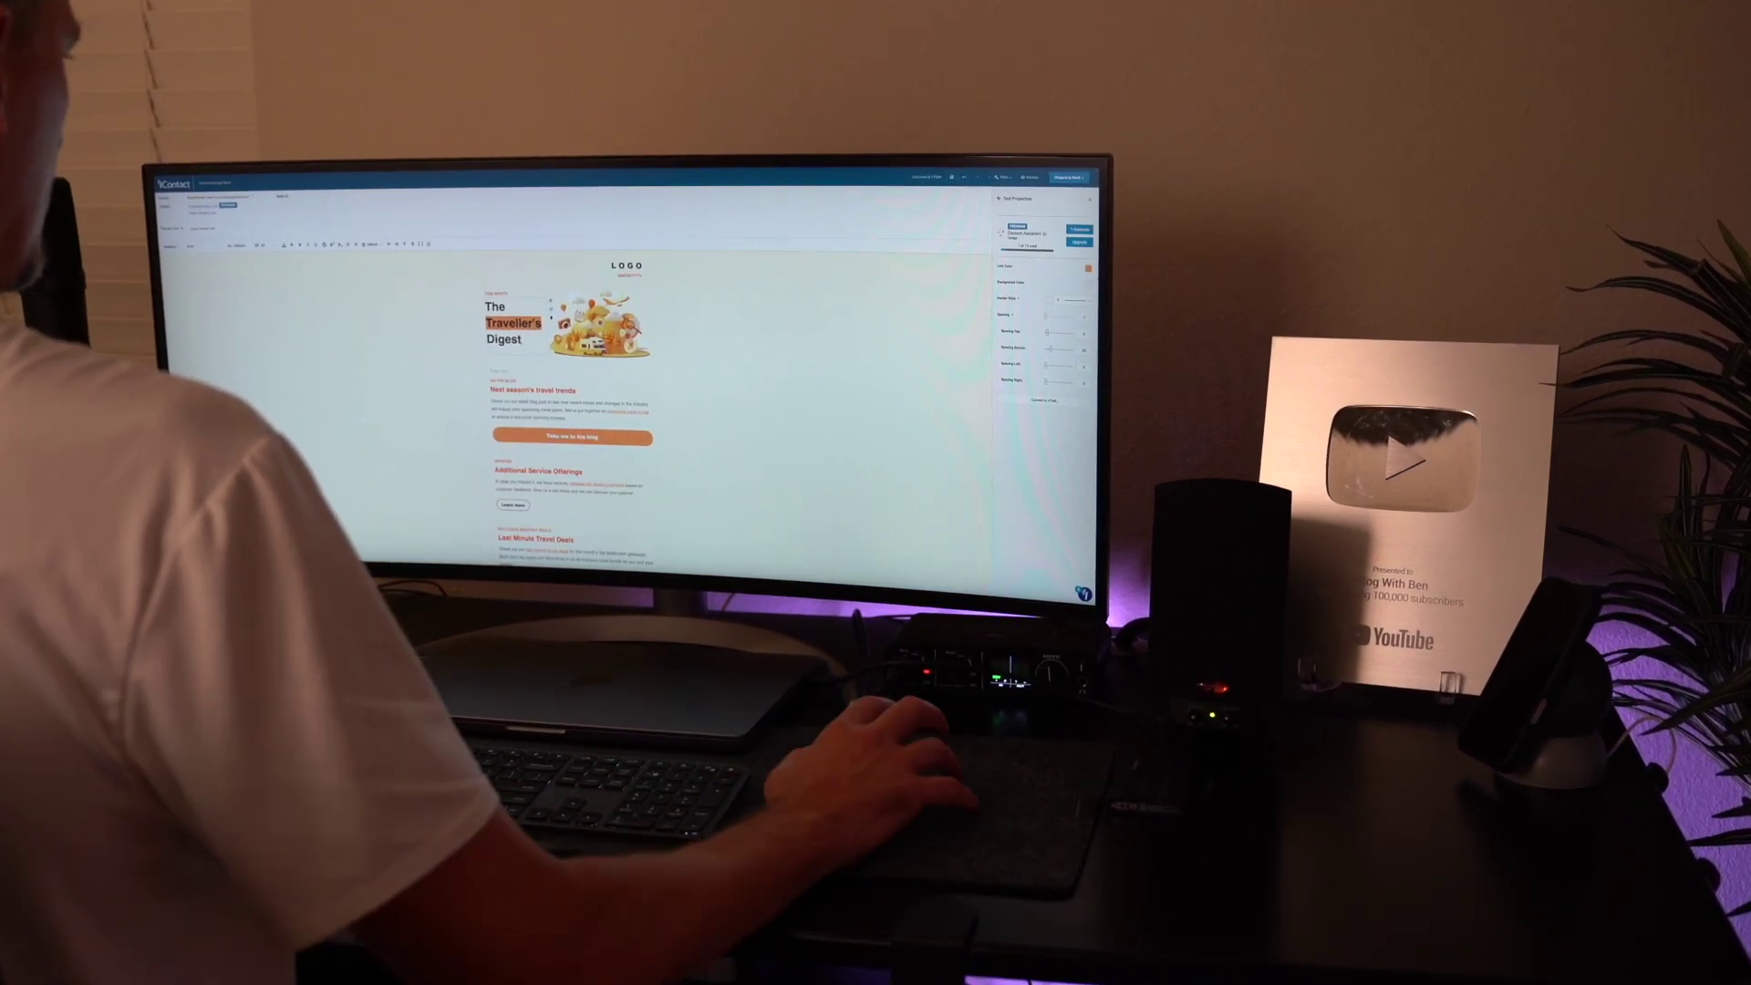
click(577, 406)
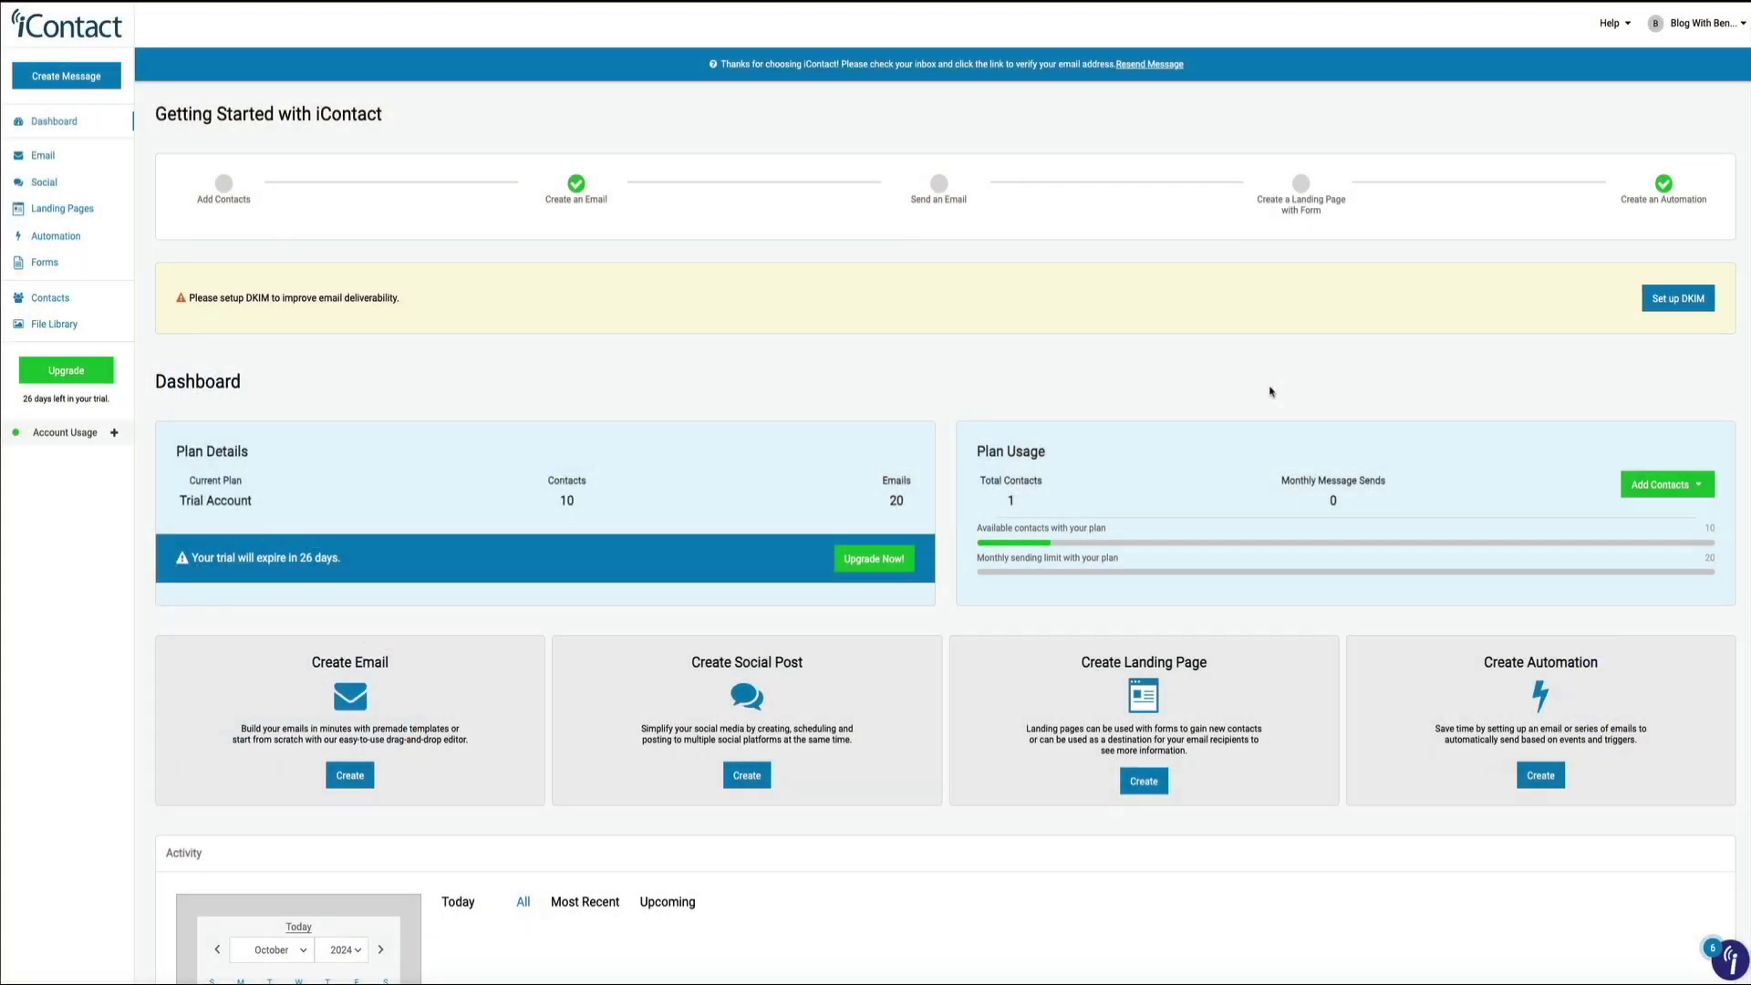
scroll(1271, 392, down, 3)
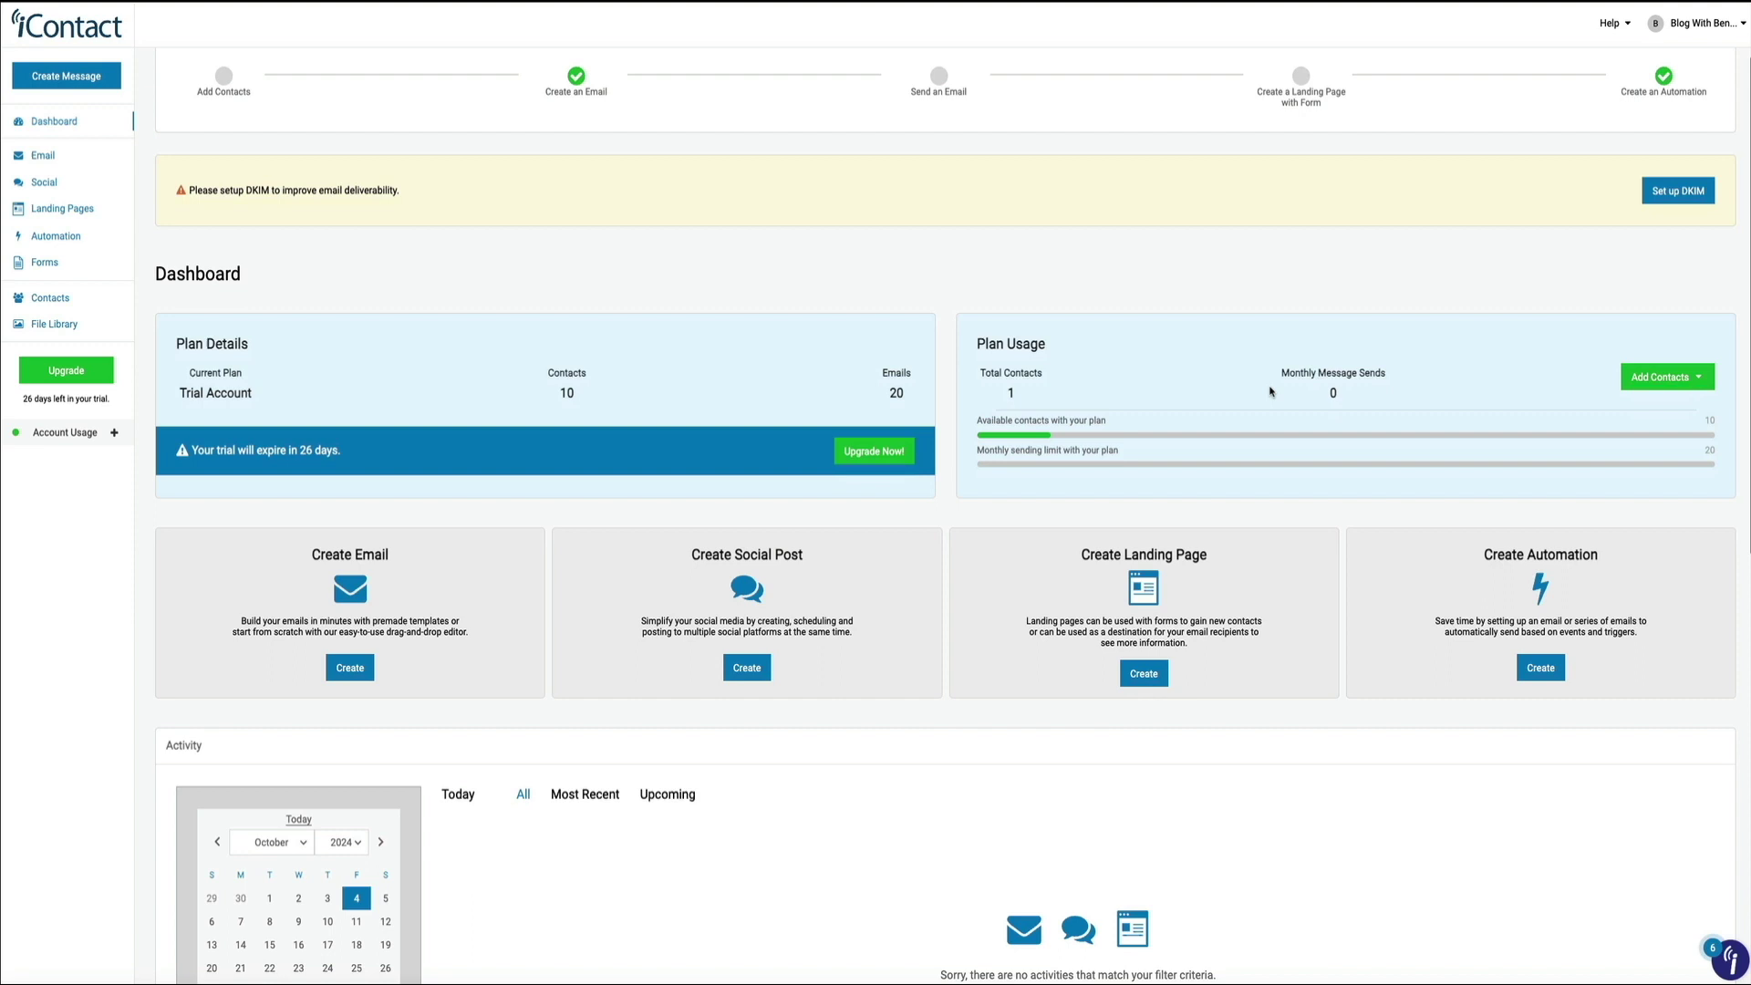
scroll(1271, 392, down, 5)
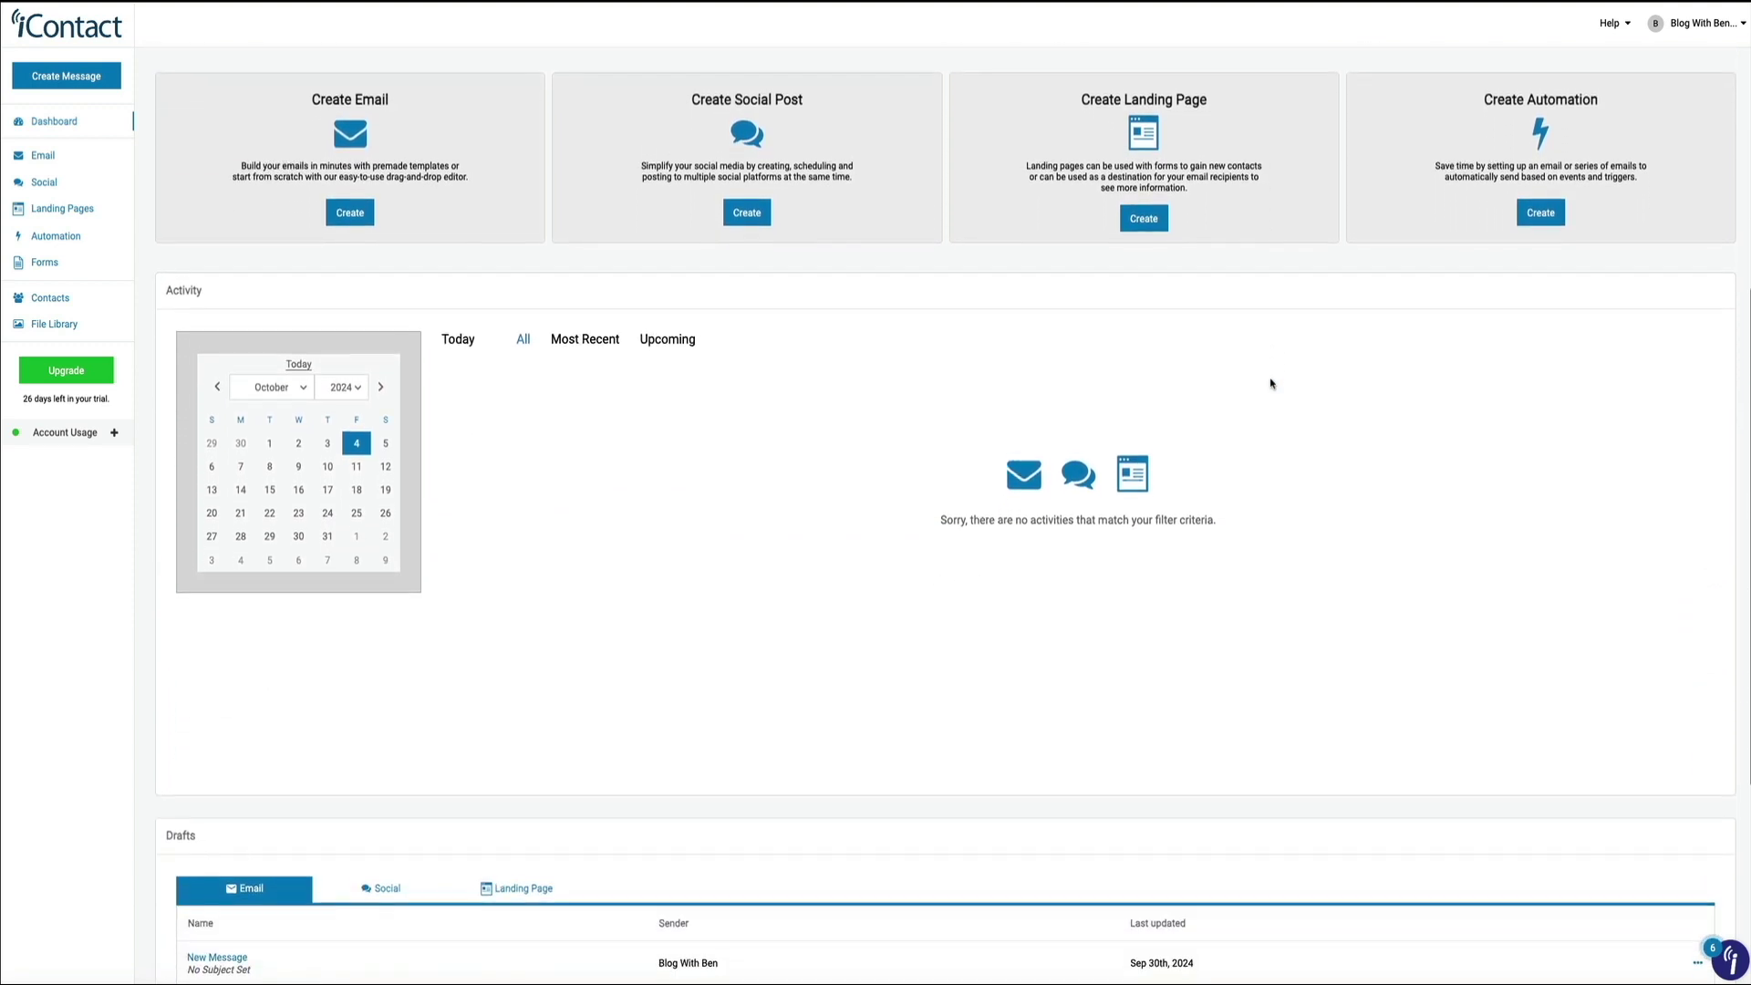
scroll(1271, 383, down, 2)
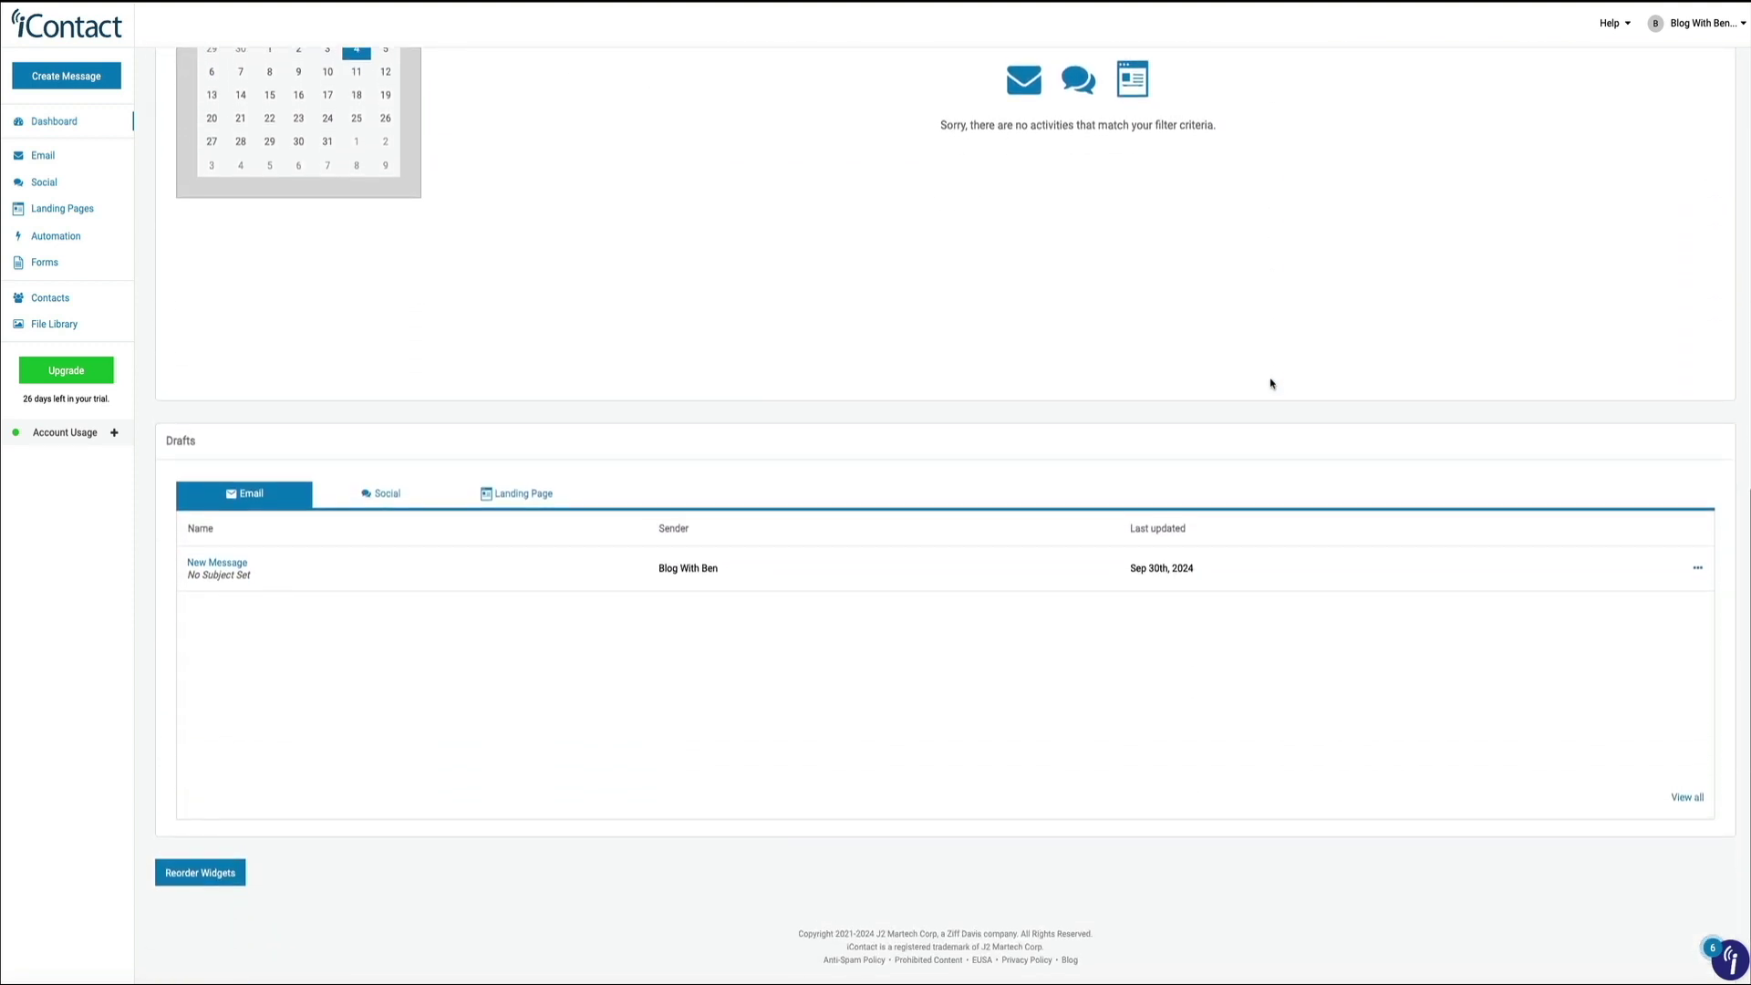
scroll(1271, 383, up, 5)
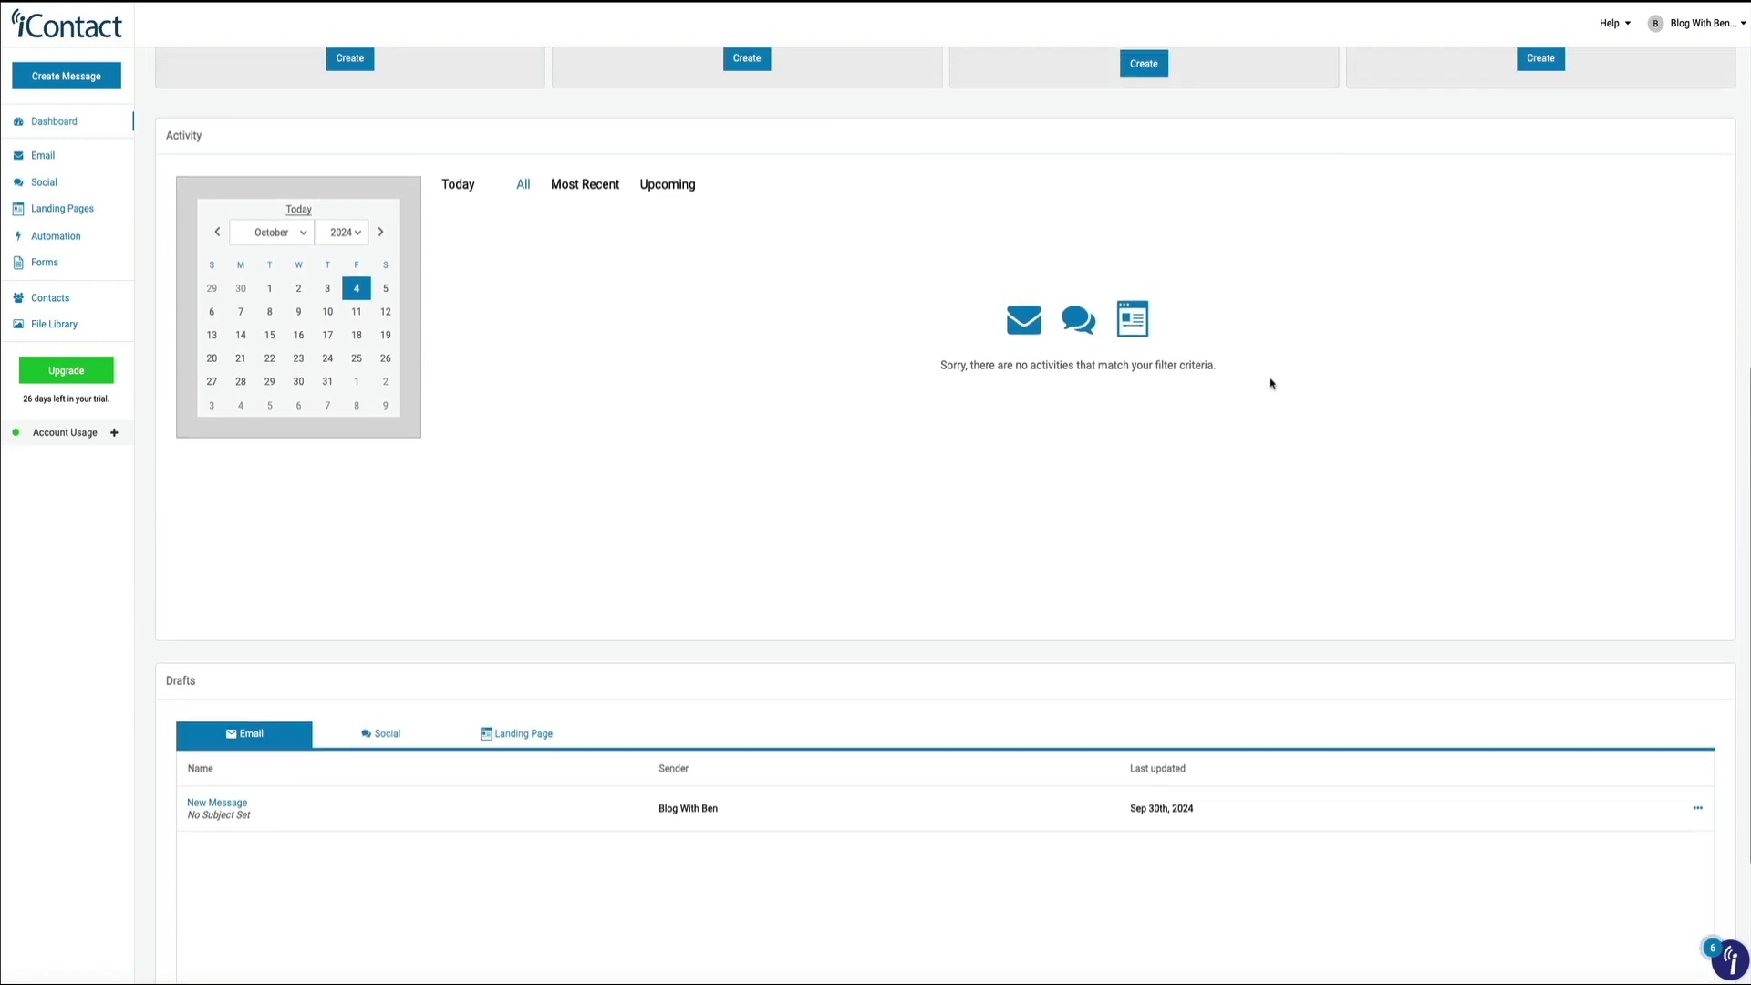
scroll(1271, 383, up, 6)
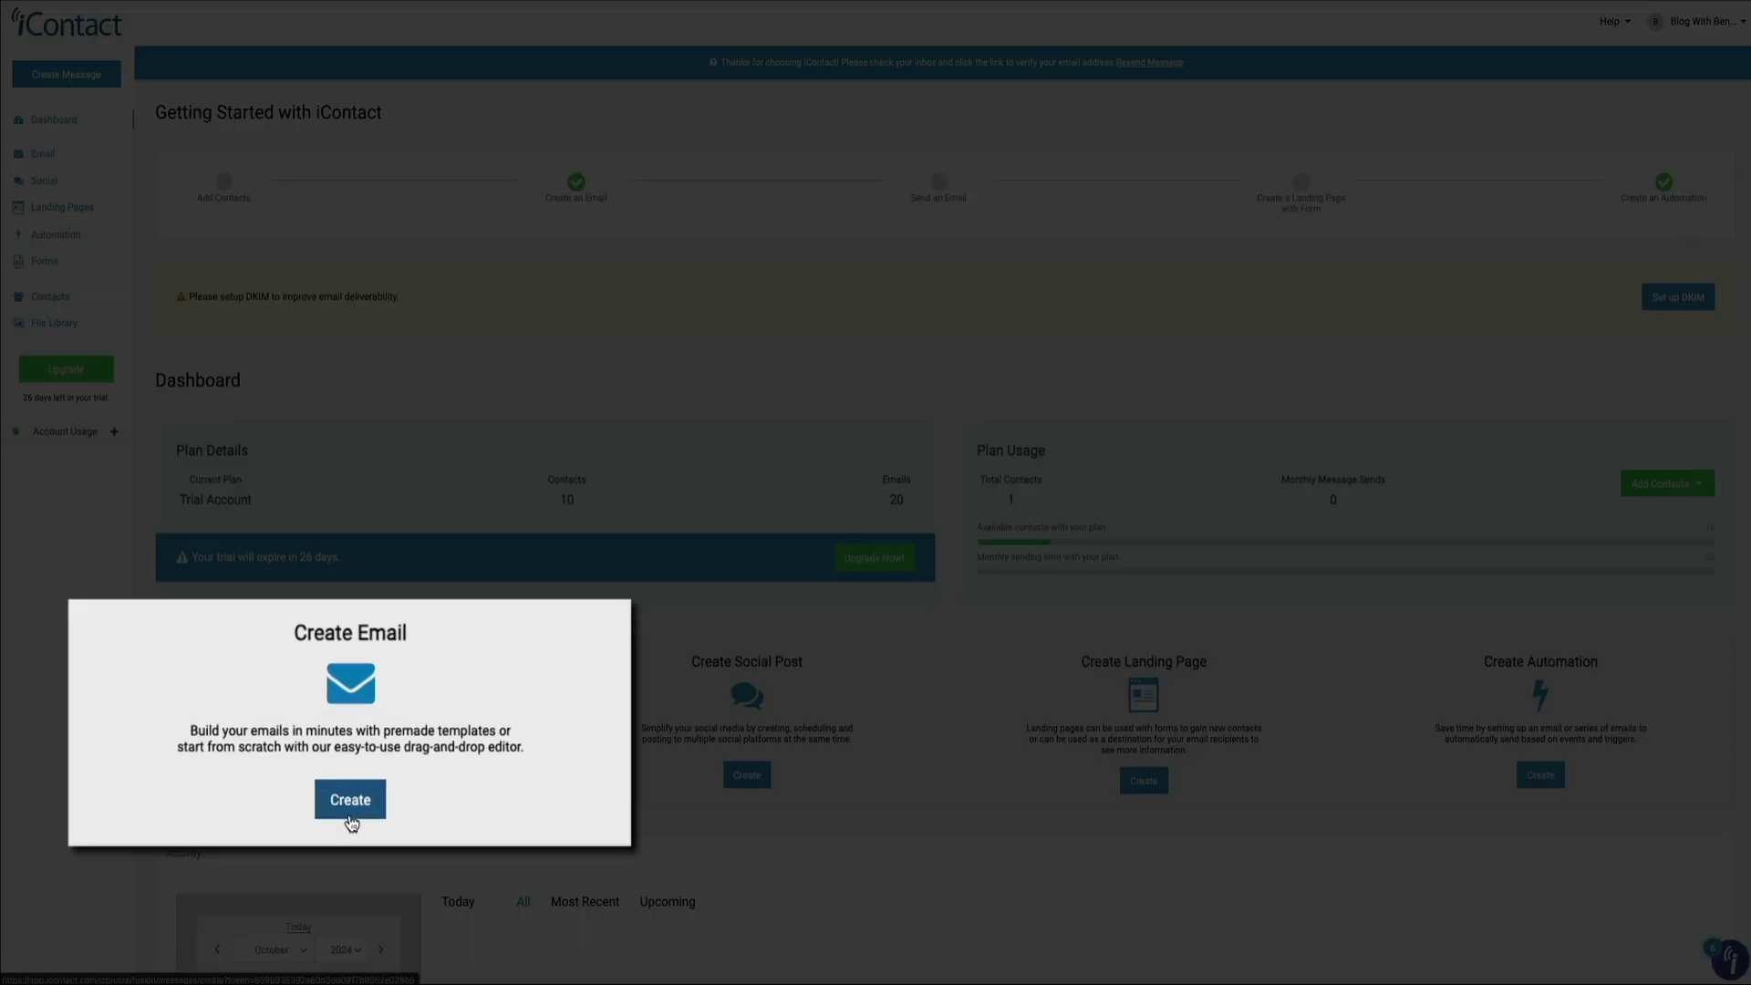
- Start a new email from the Create Email card and preview templates in the Select a Template gallery
click(349, 818)
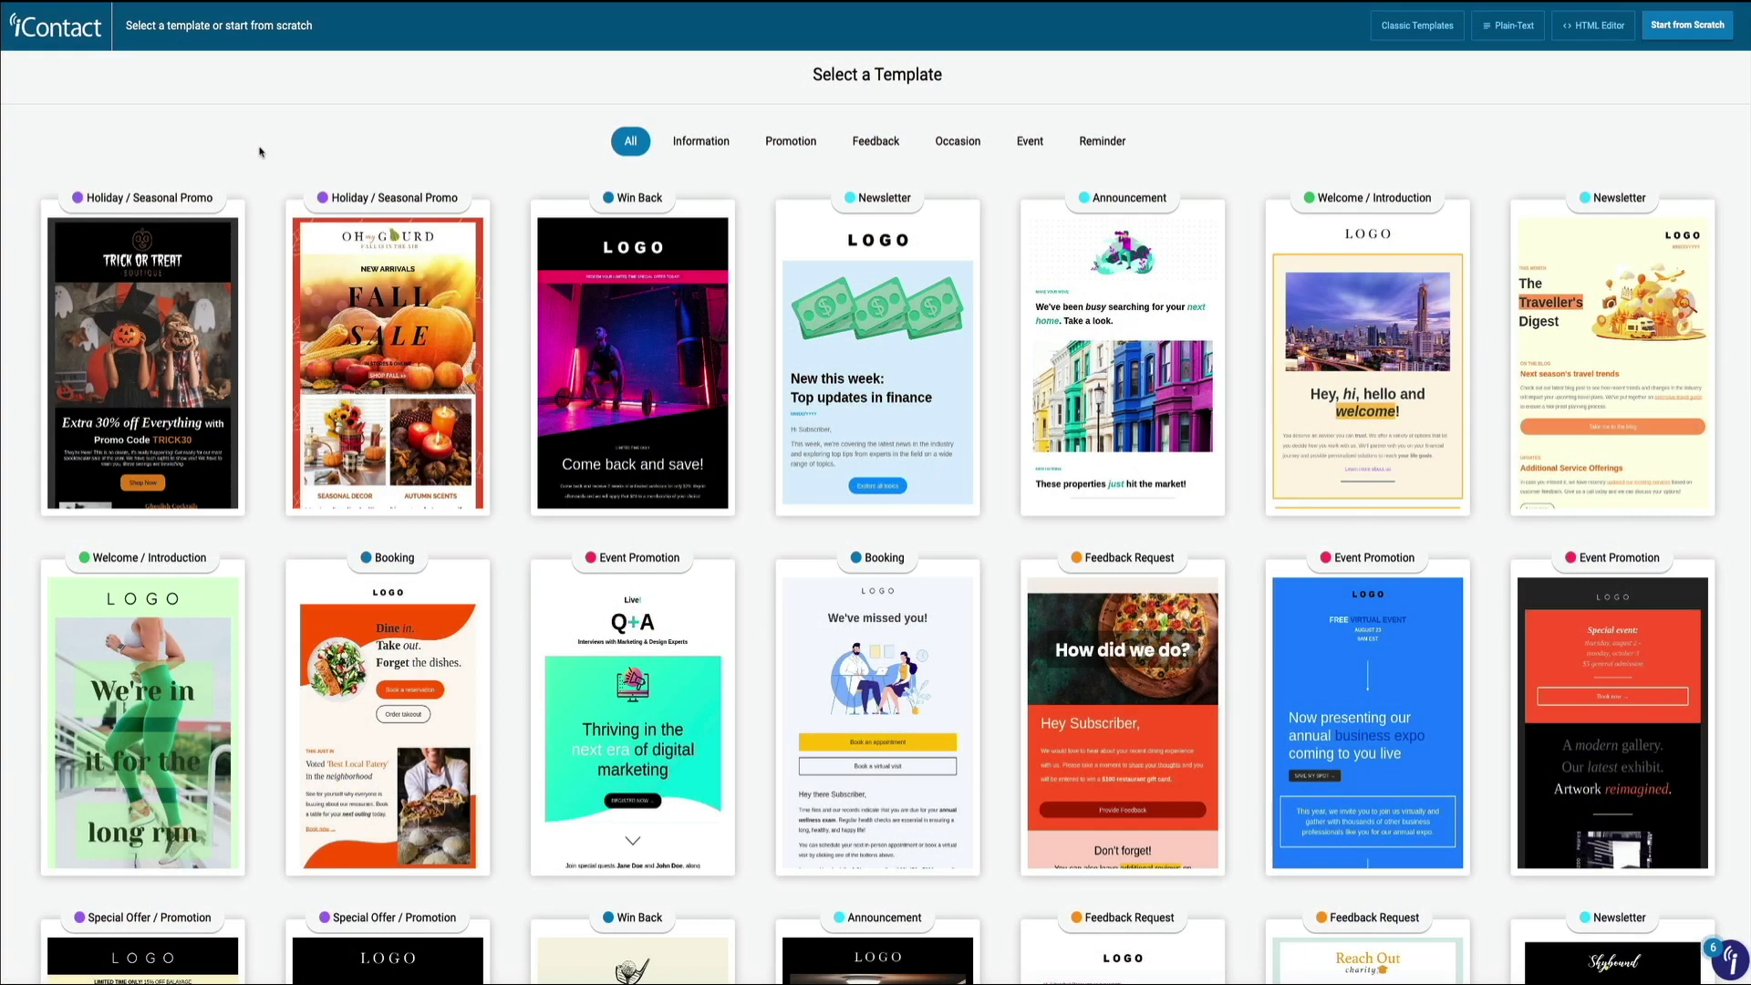
mouse_move(196, 283)
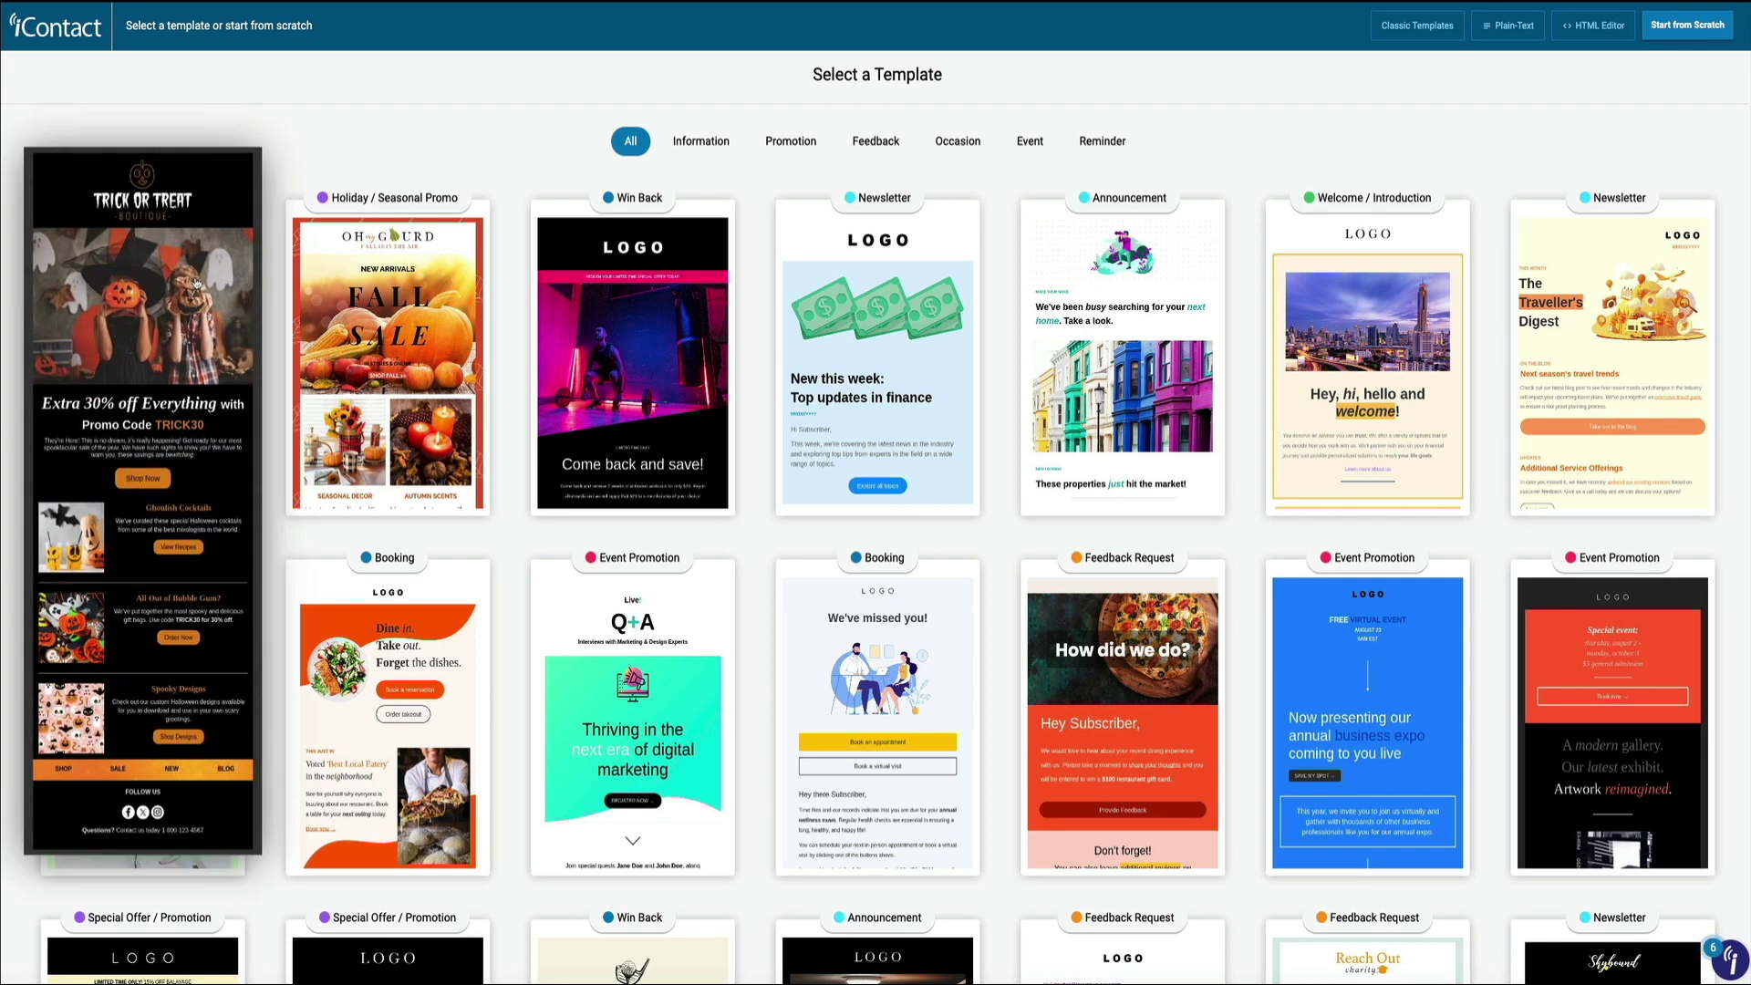
mouse_move(385, 297)
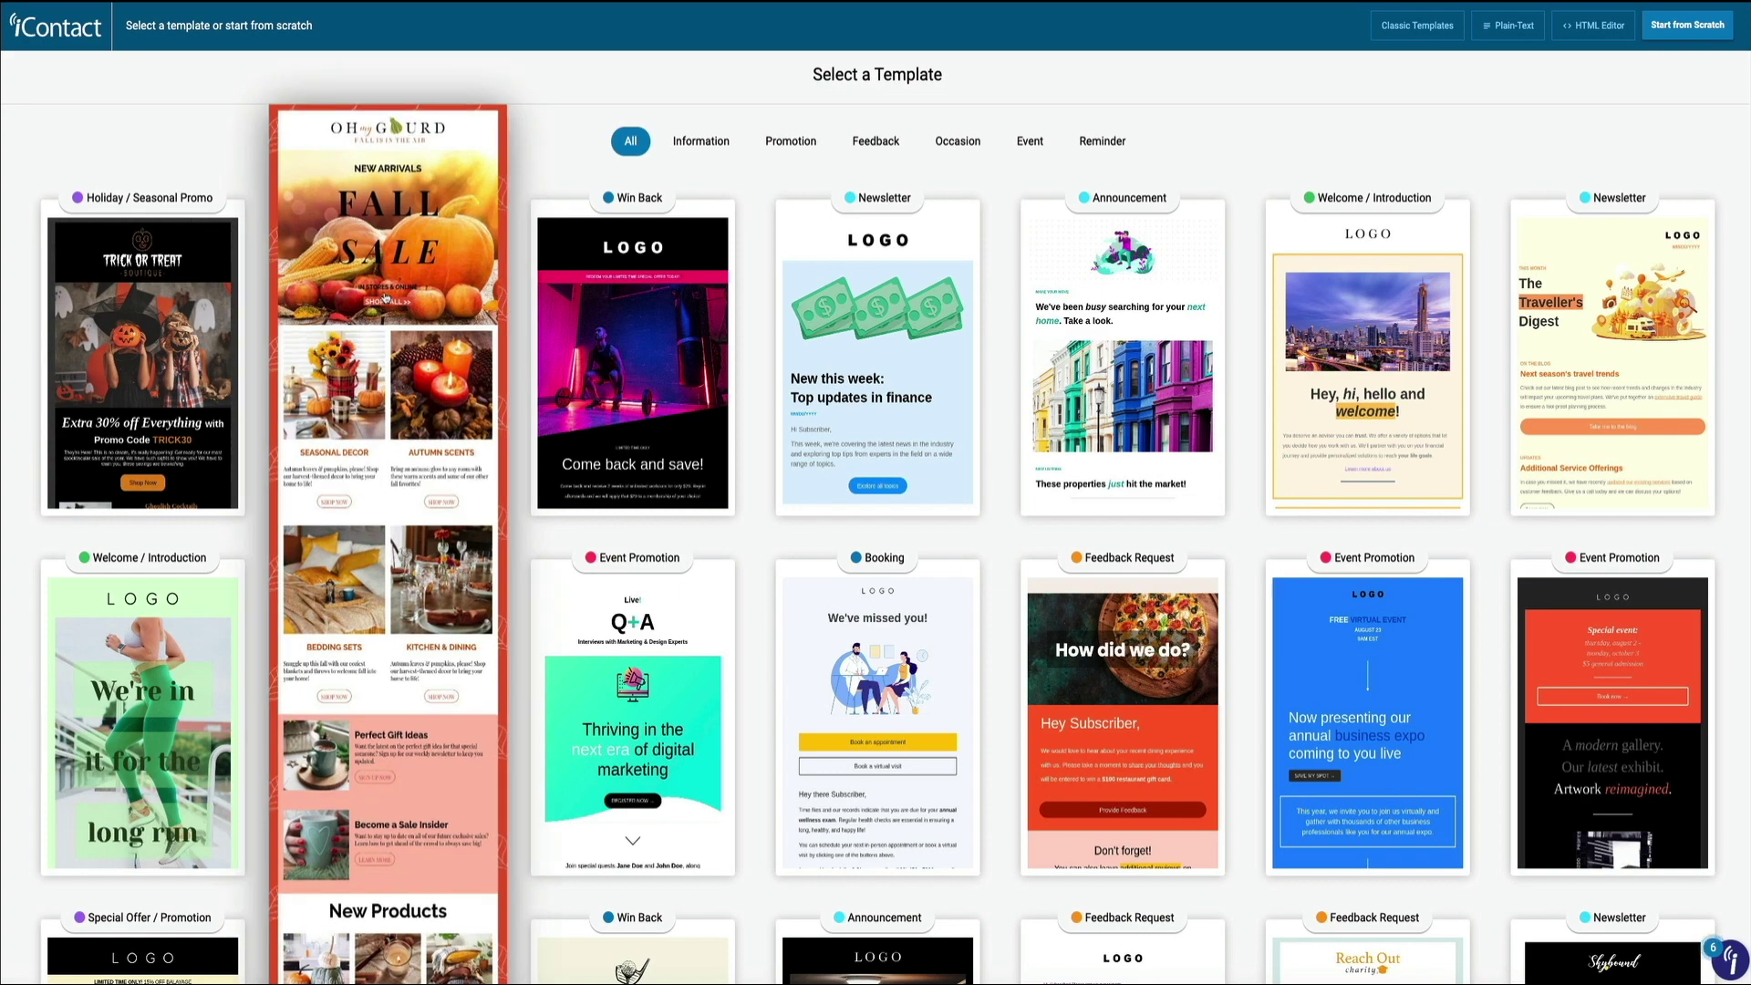
- Open the Top updates in finance newsletter template and reword the recap to point to my finance blog
click(878, 383)
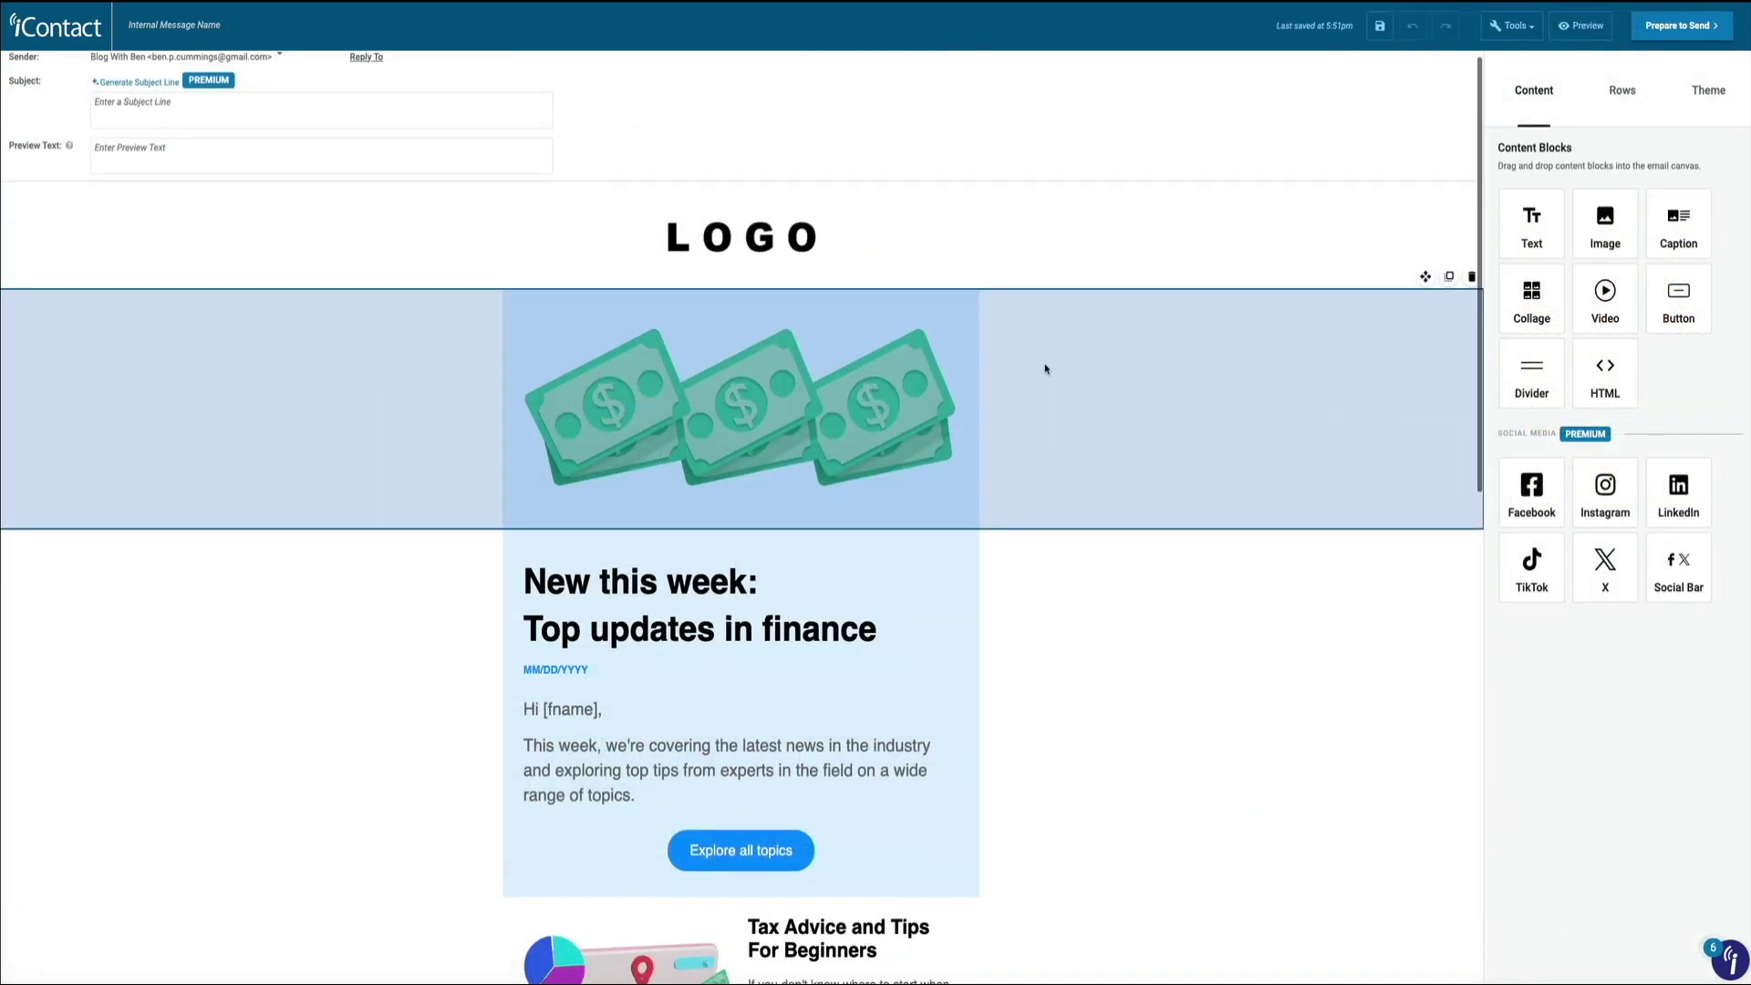
scroll(1151, 363, down, 2)
scroll(1151, 365, down, 9)
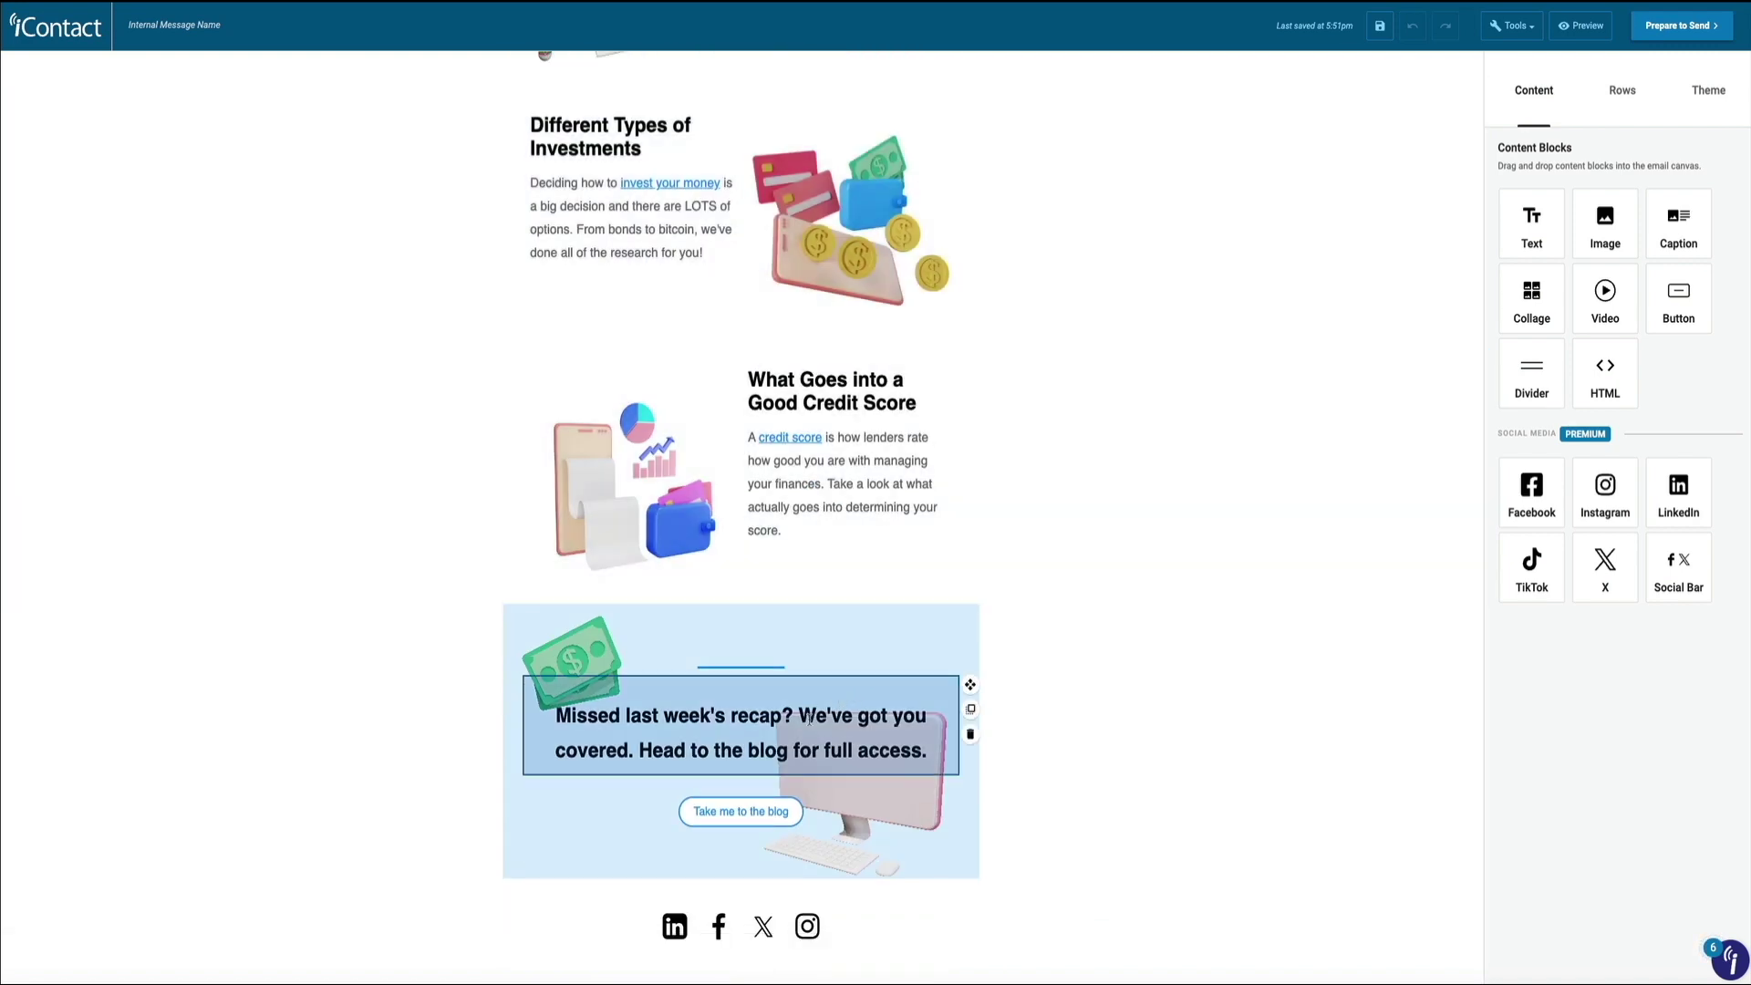
double_click(689, 753)
text(over to)
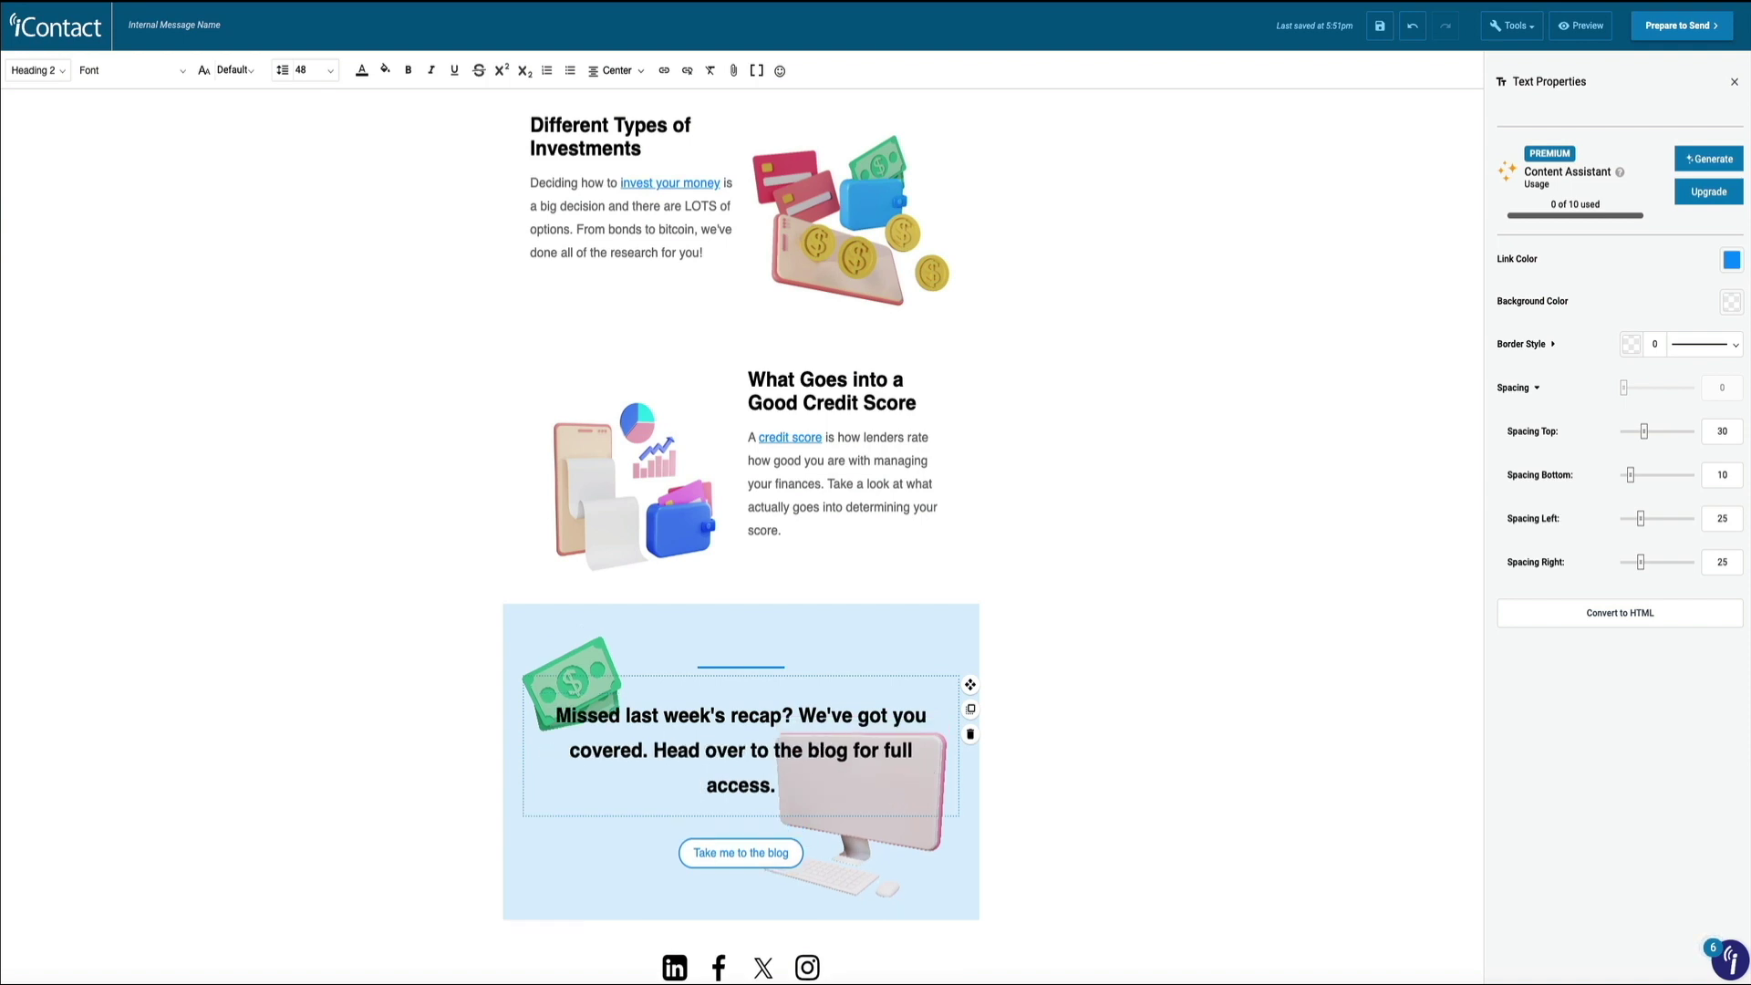
key(Delete)
key(Delete)
key(Delete)
key(Delete)
text(my finance)
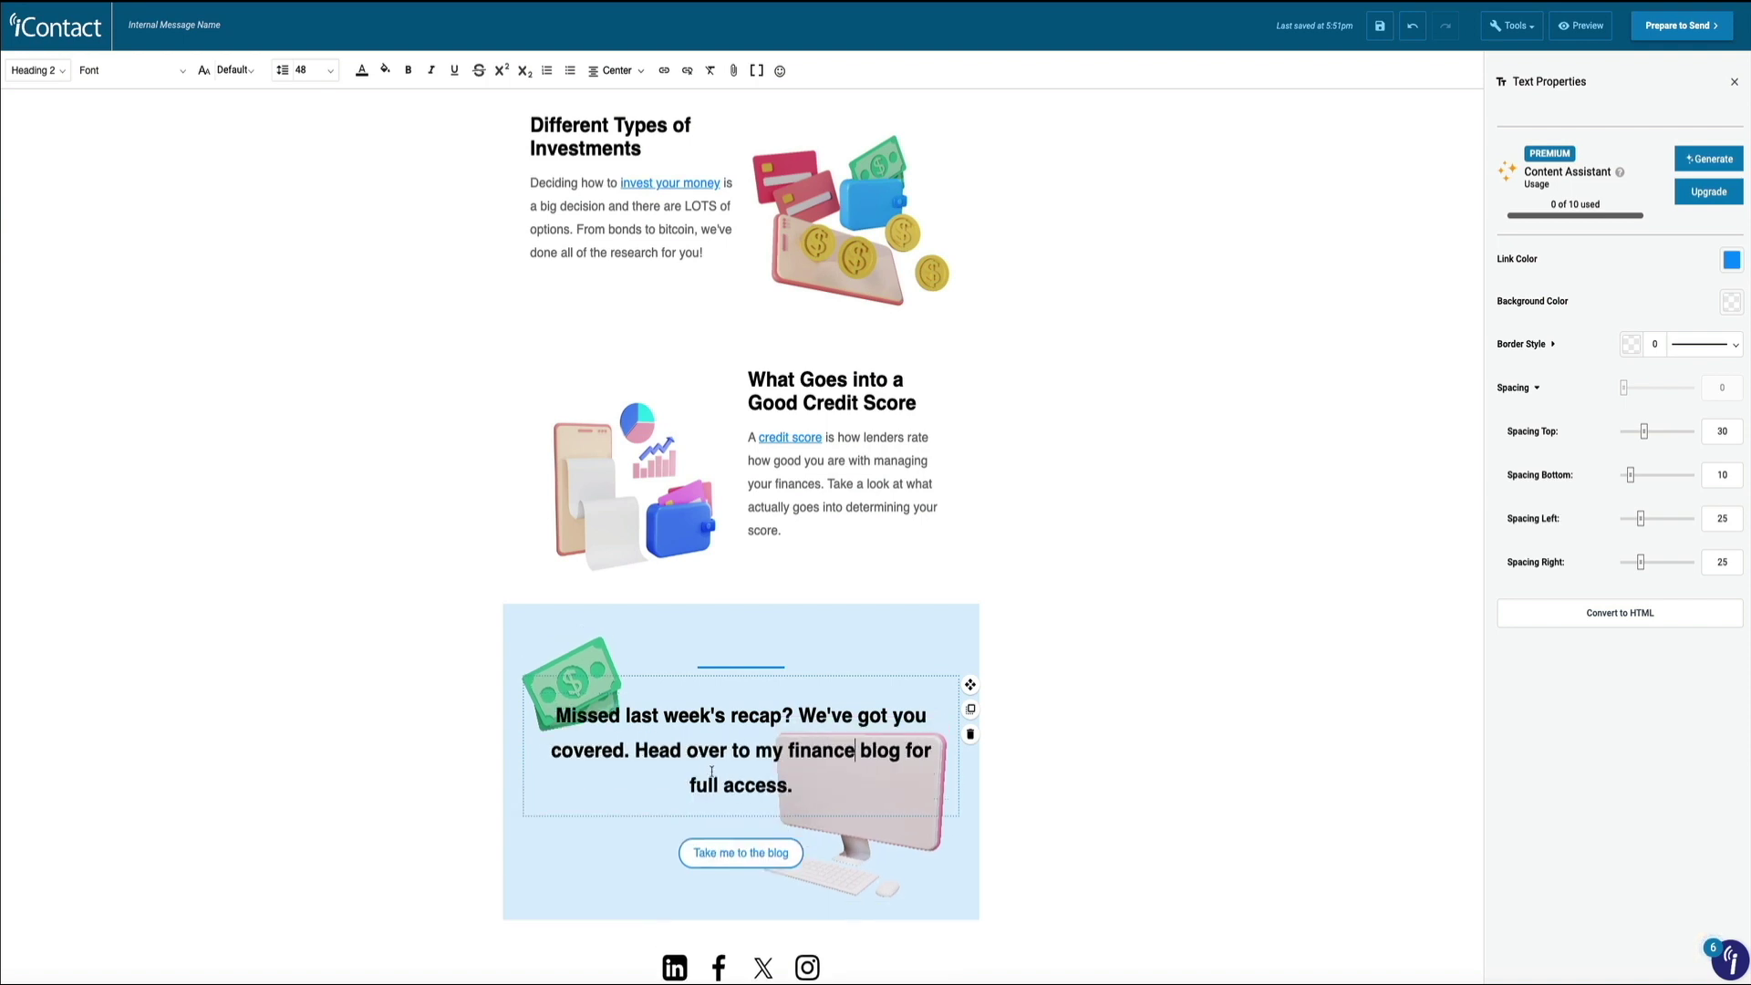
- Replace the 'Take me to the blog' button label with LET'S GO!!!
click(741, 853)
triple_click(1616, 180)
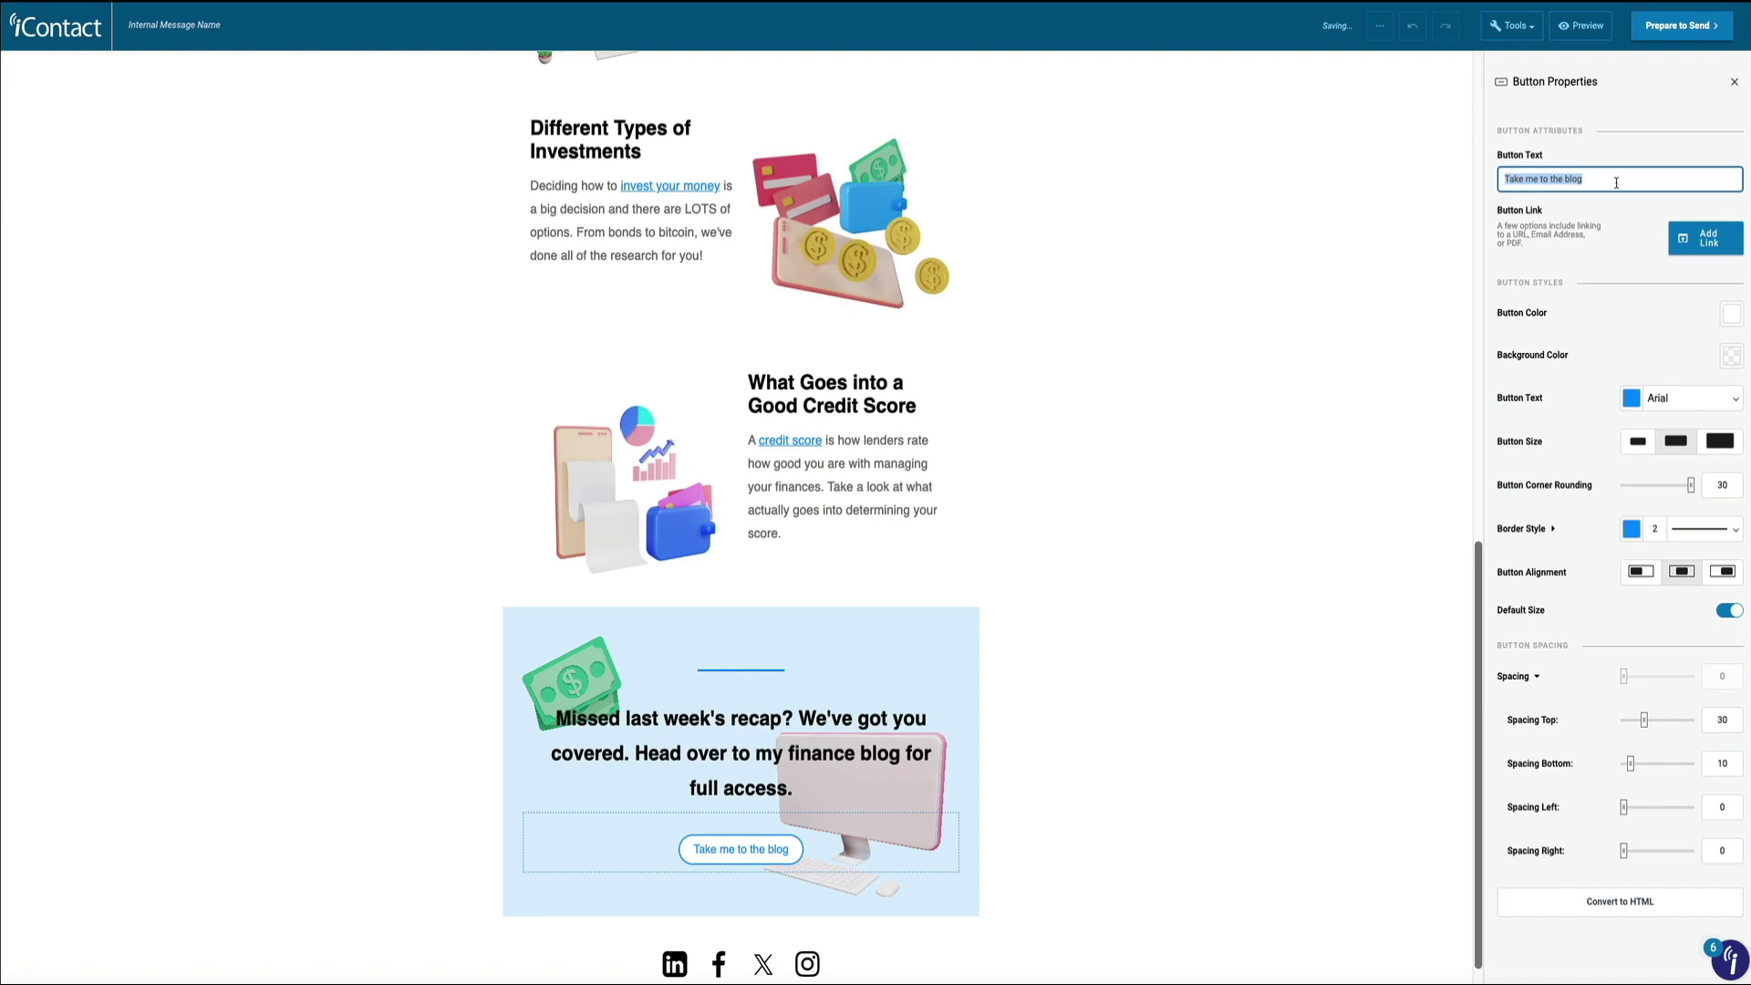
text(LET'S GO!!!!!!!!!!)
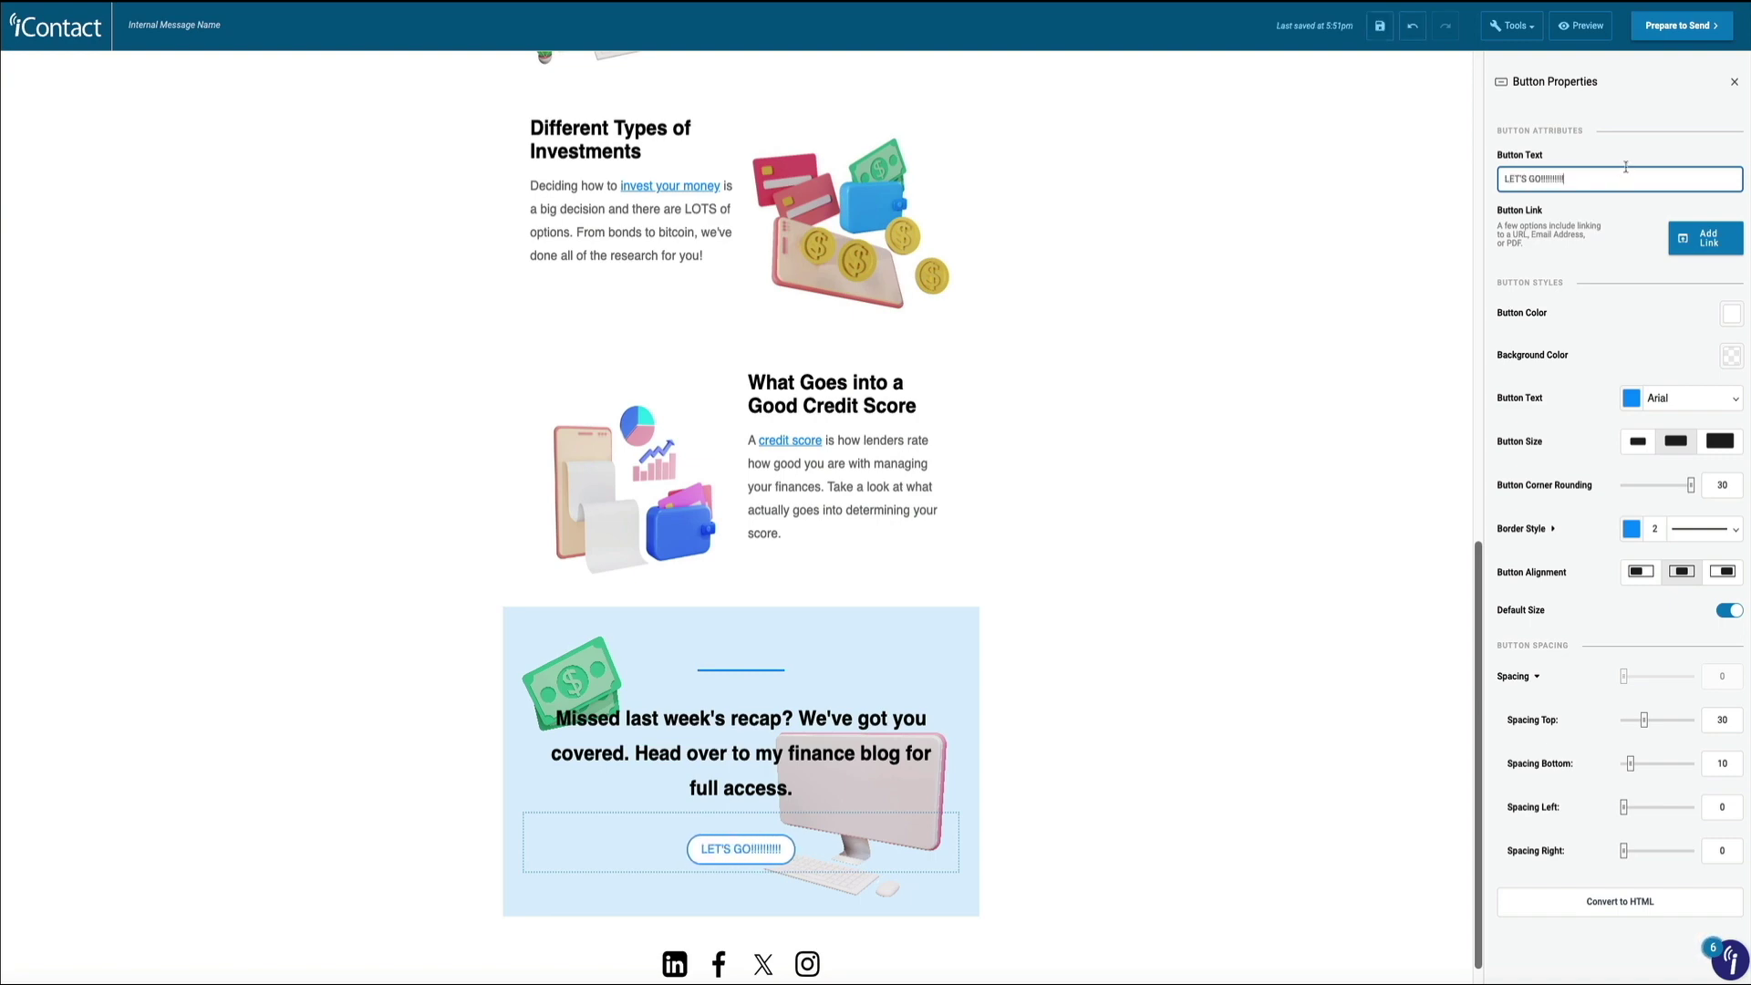
scroll(1200, 274, up, 15)
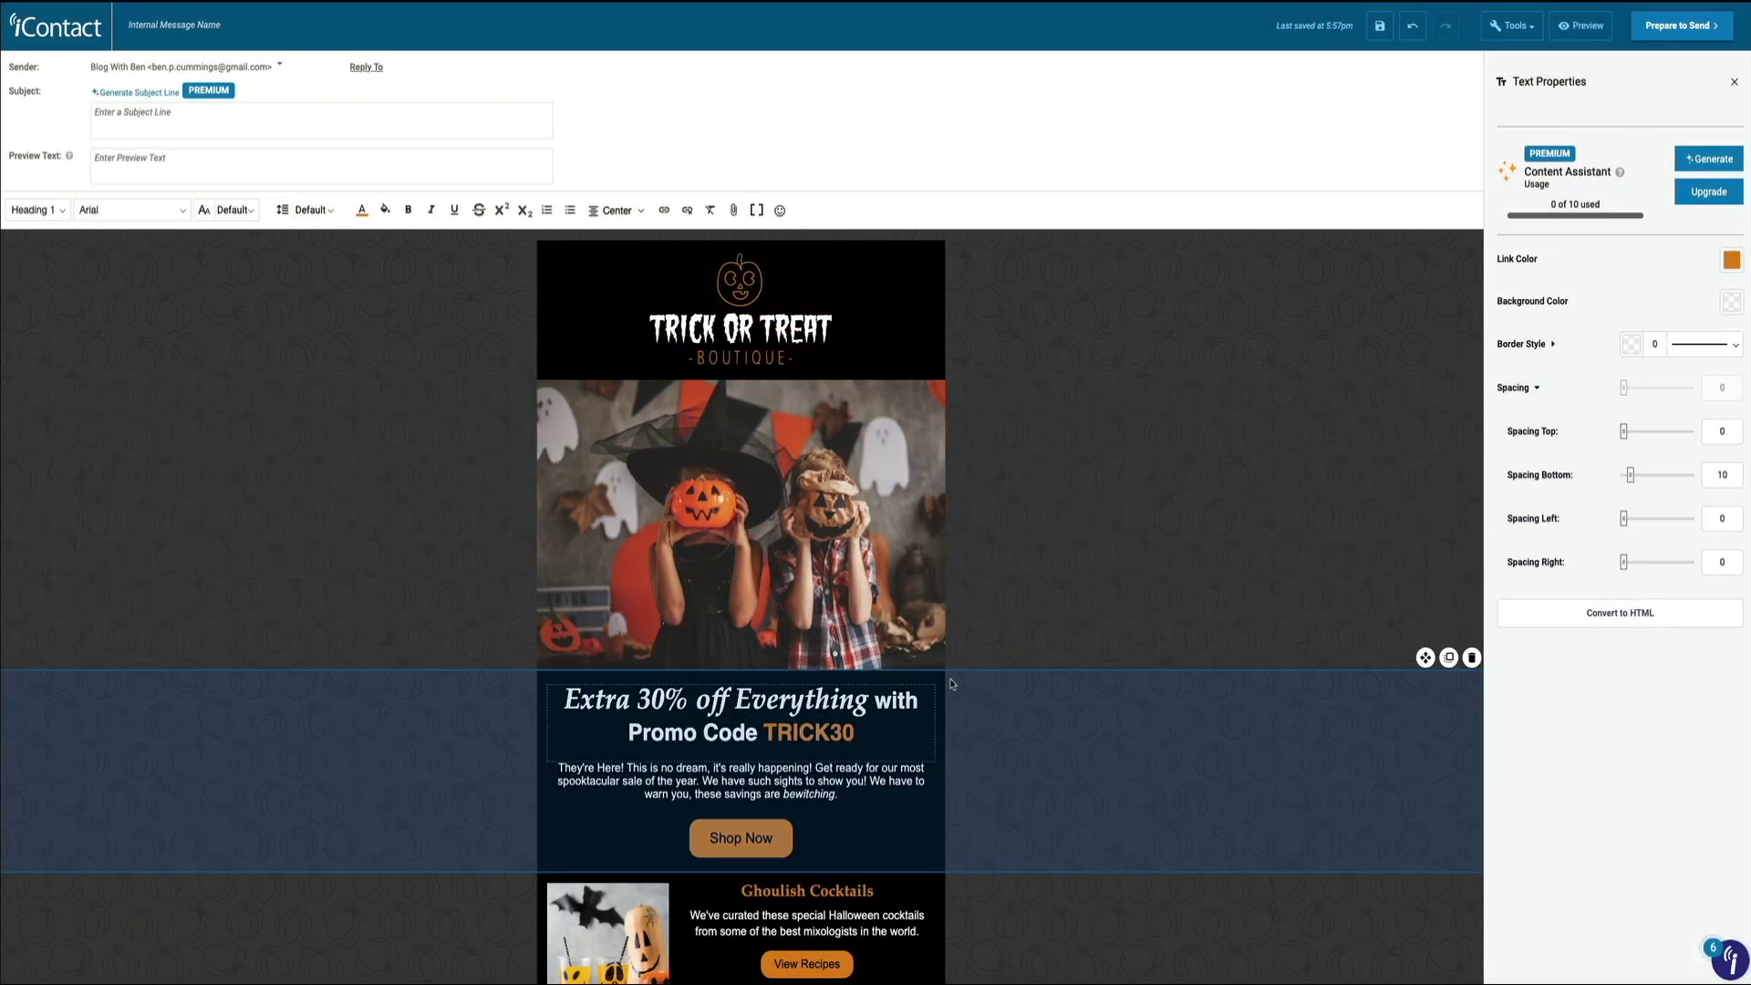
- Move the photo below the promo headline and add 'IF YOU DARE' to the FOLLOW US footer
mouse_move(943, 711)
drag(941, 413, 739, 729)
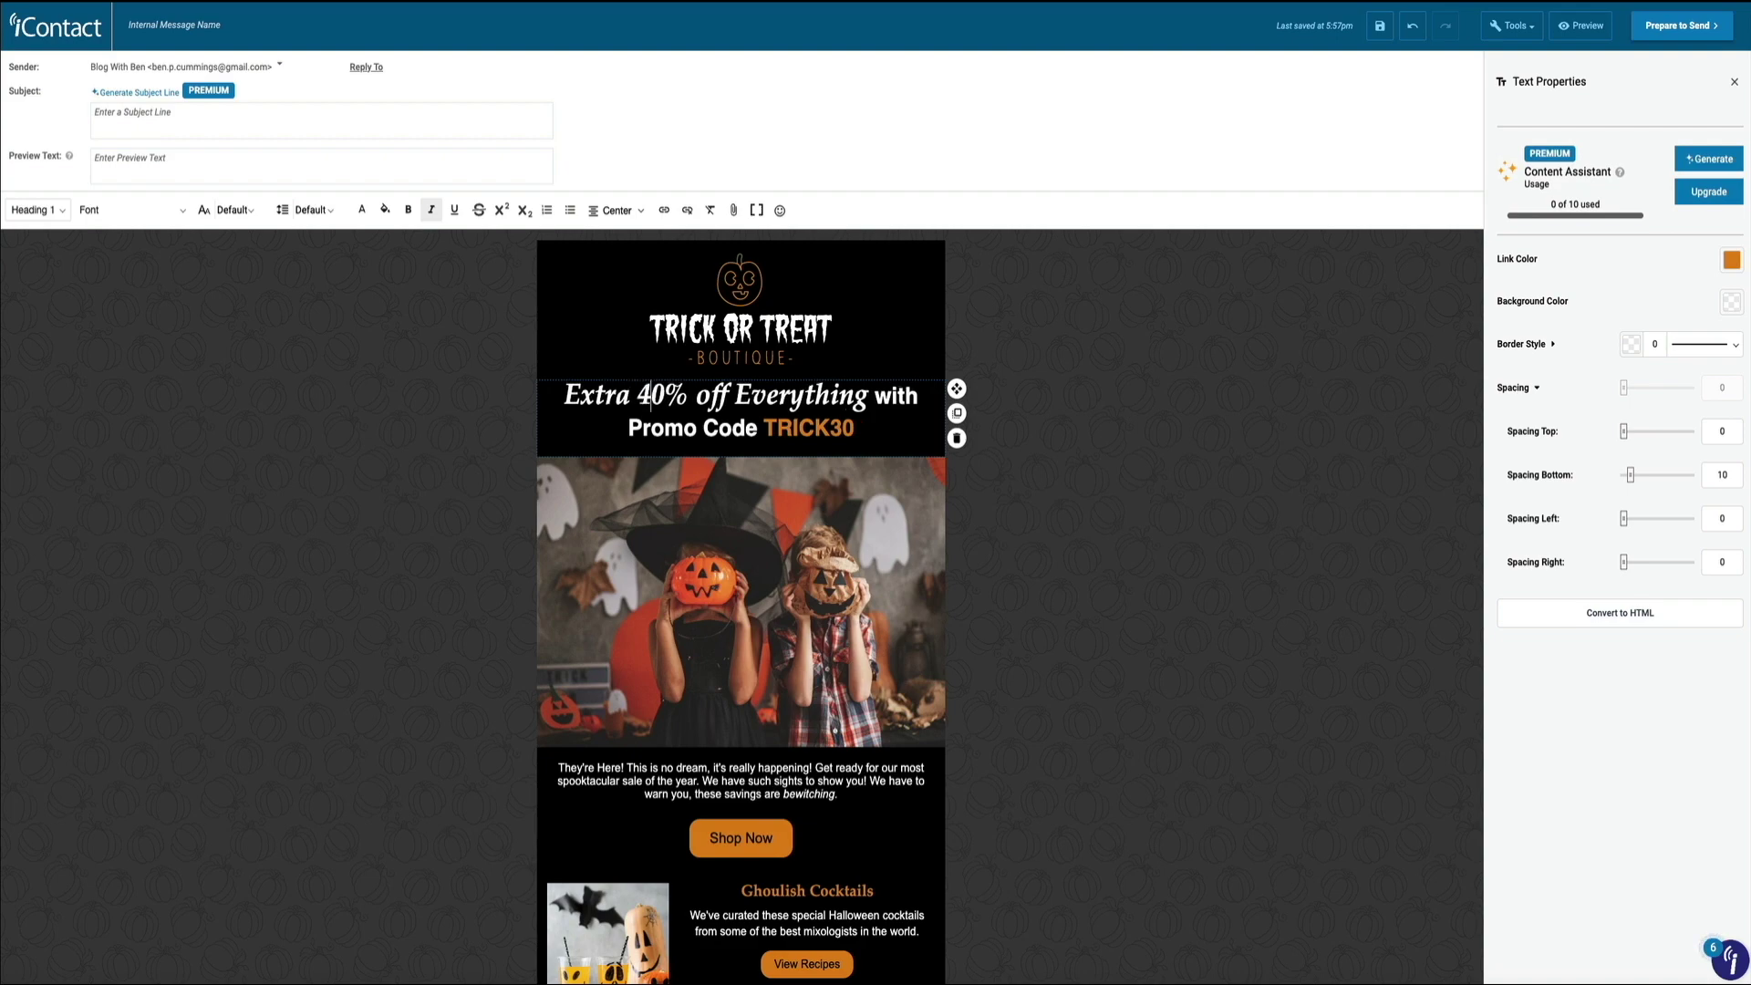
scroll(841, 779, down, 2)
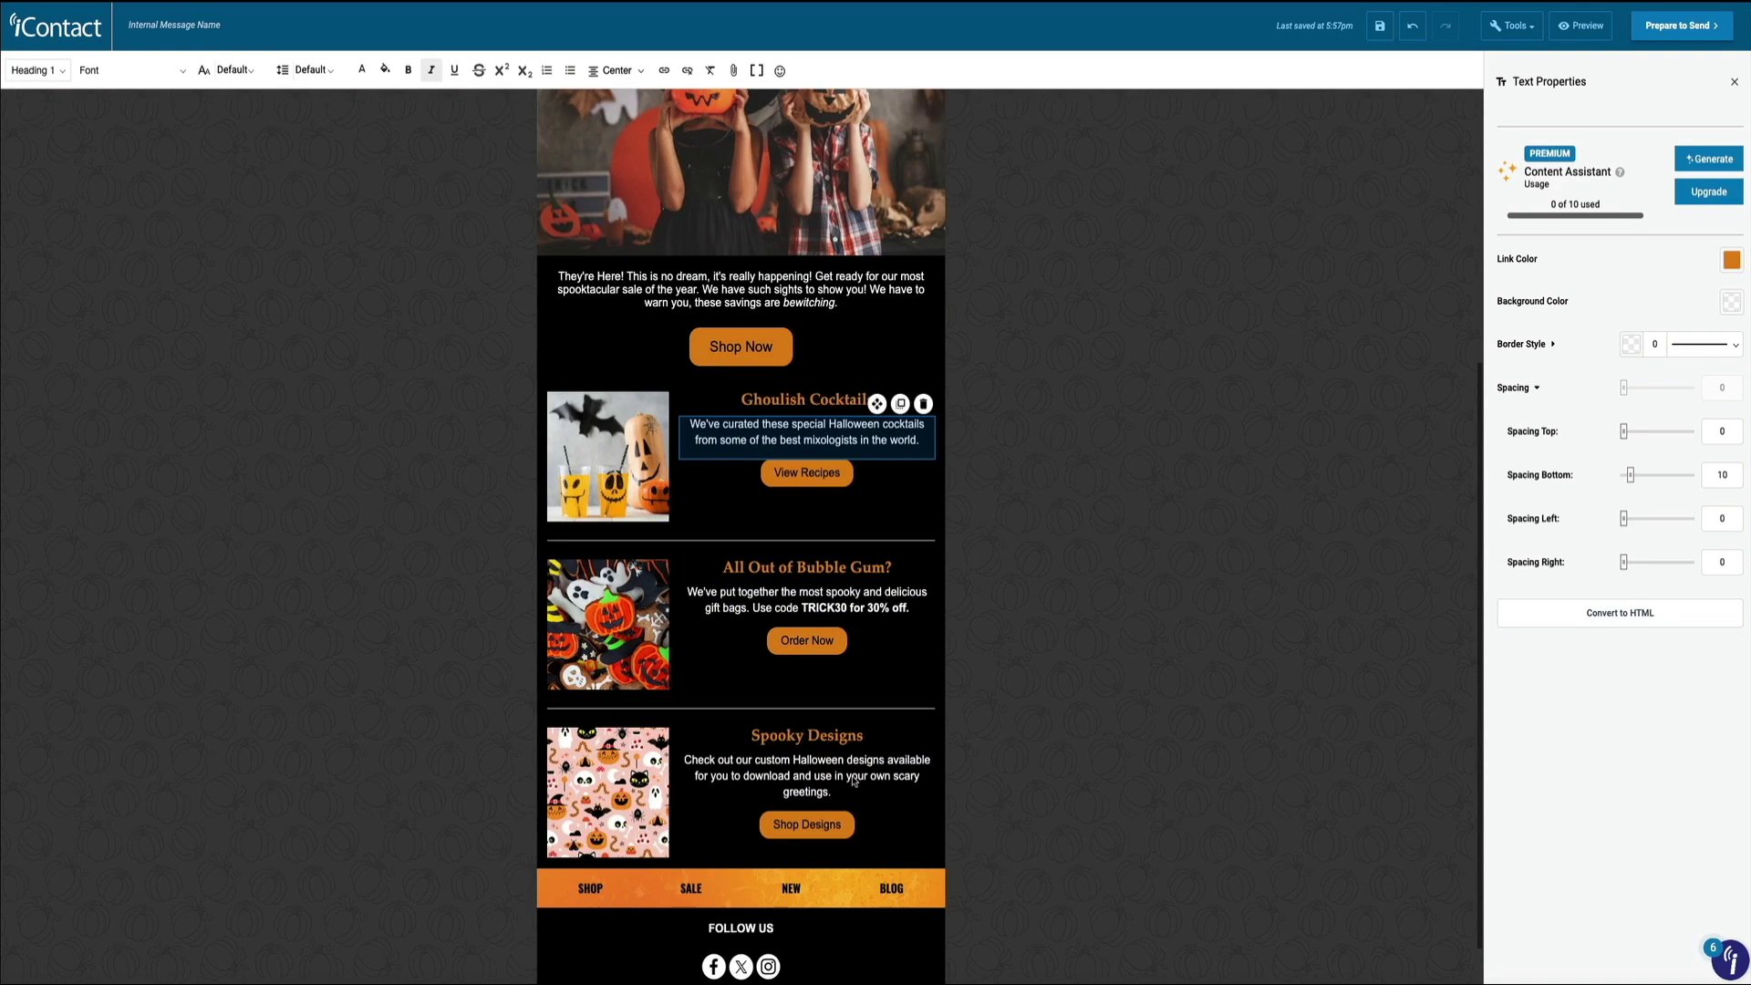
scroll(854, 781, down, 1)
click(773, 869)
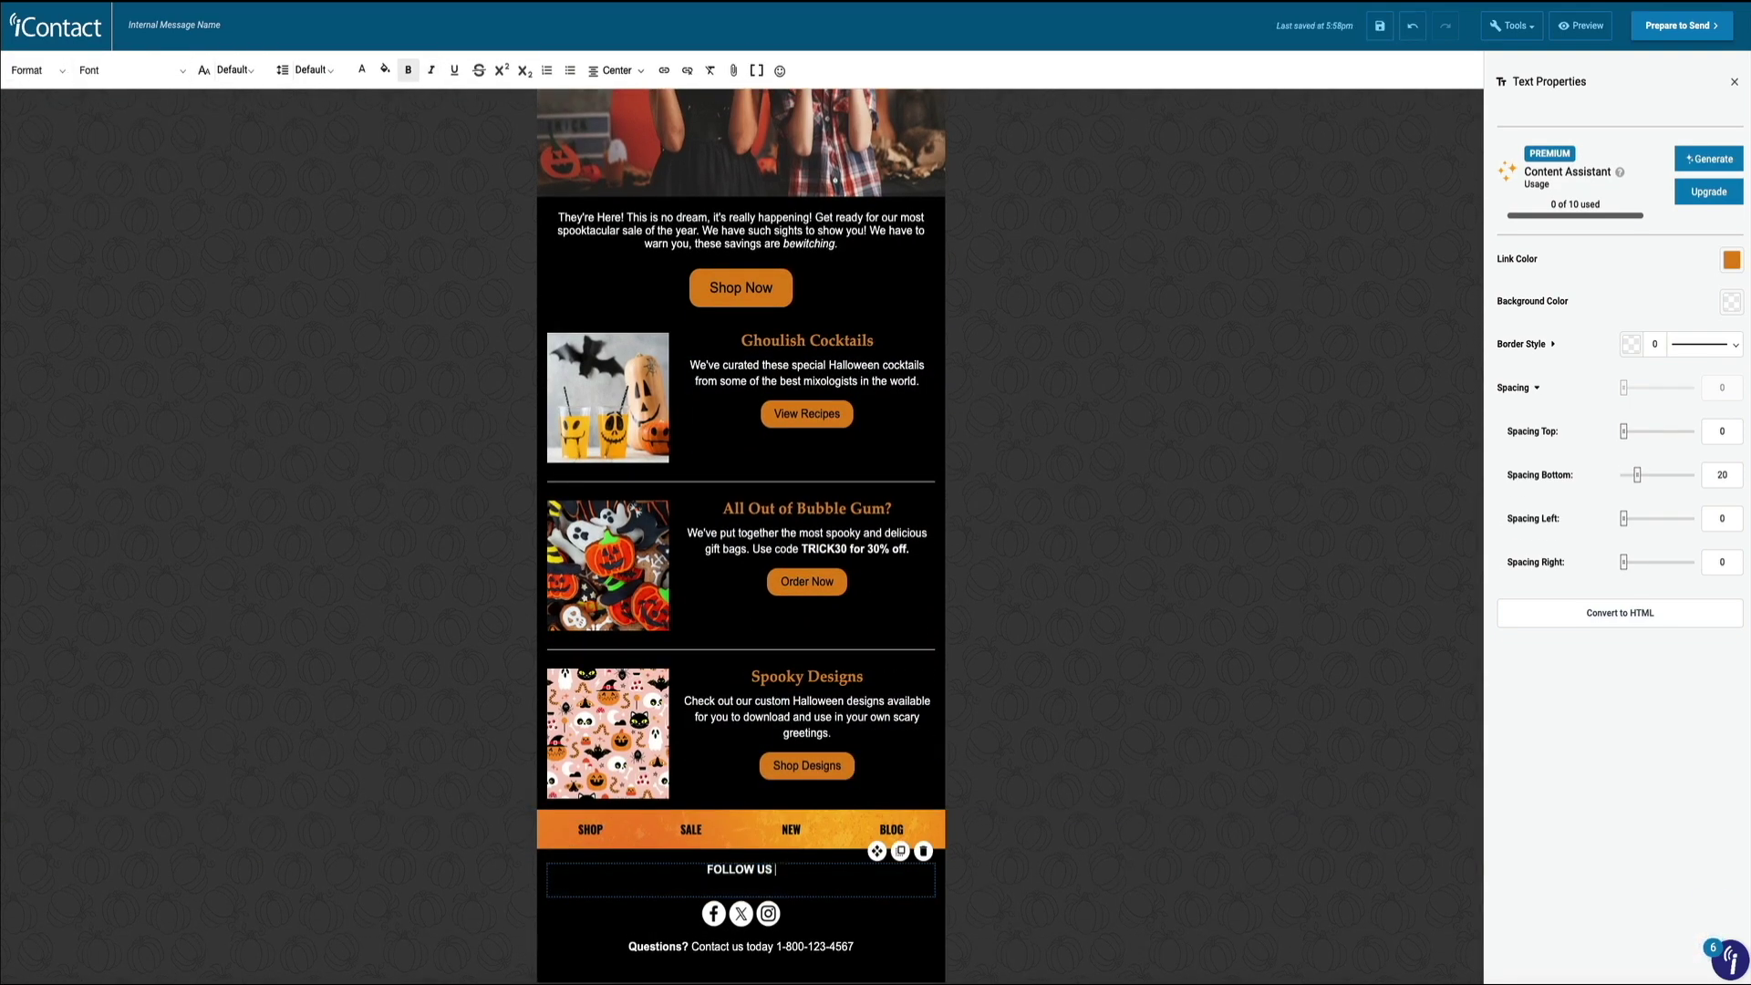
text(IF YOU DARE)
- Give the intro-and-Shop Now row a deep green background
scroll(945, 835, up, 6)
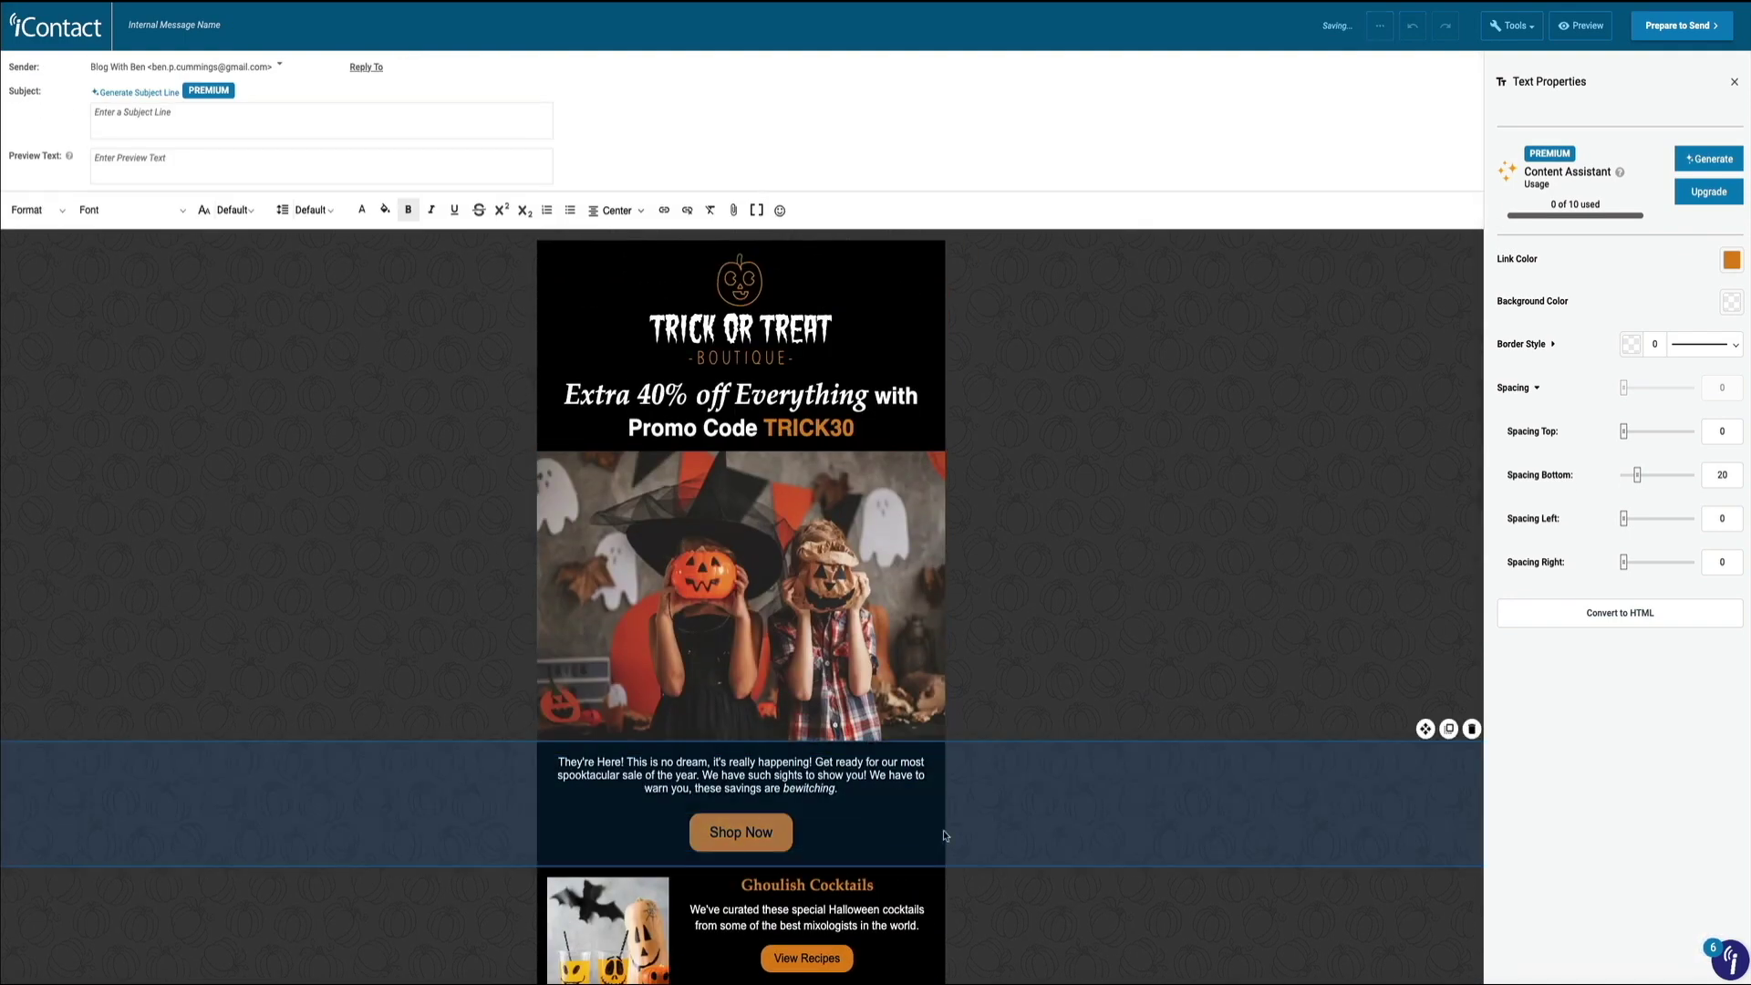
click(945, 835)
click(1733, 207)
click(1629, 353)
click(1669, 239)
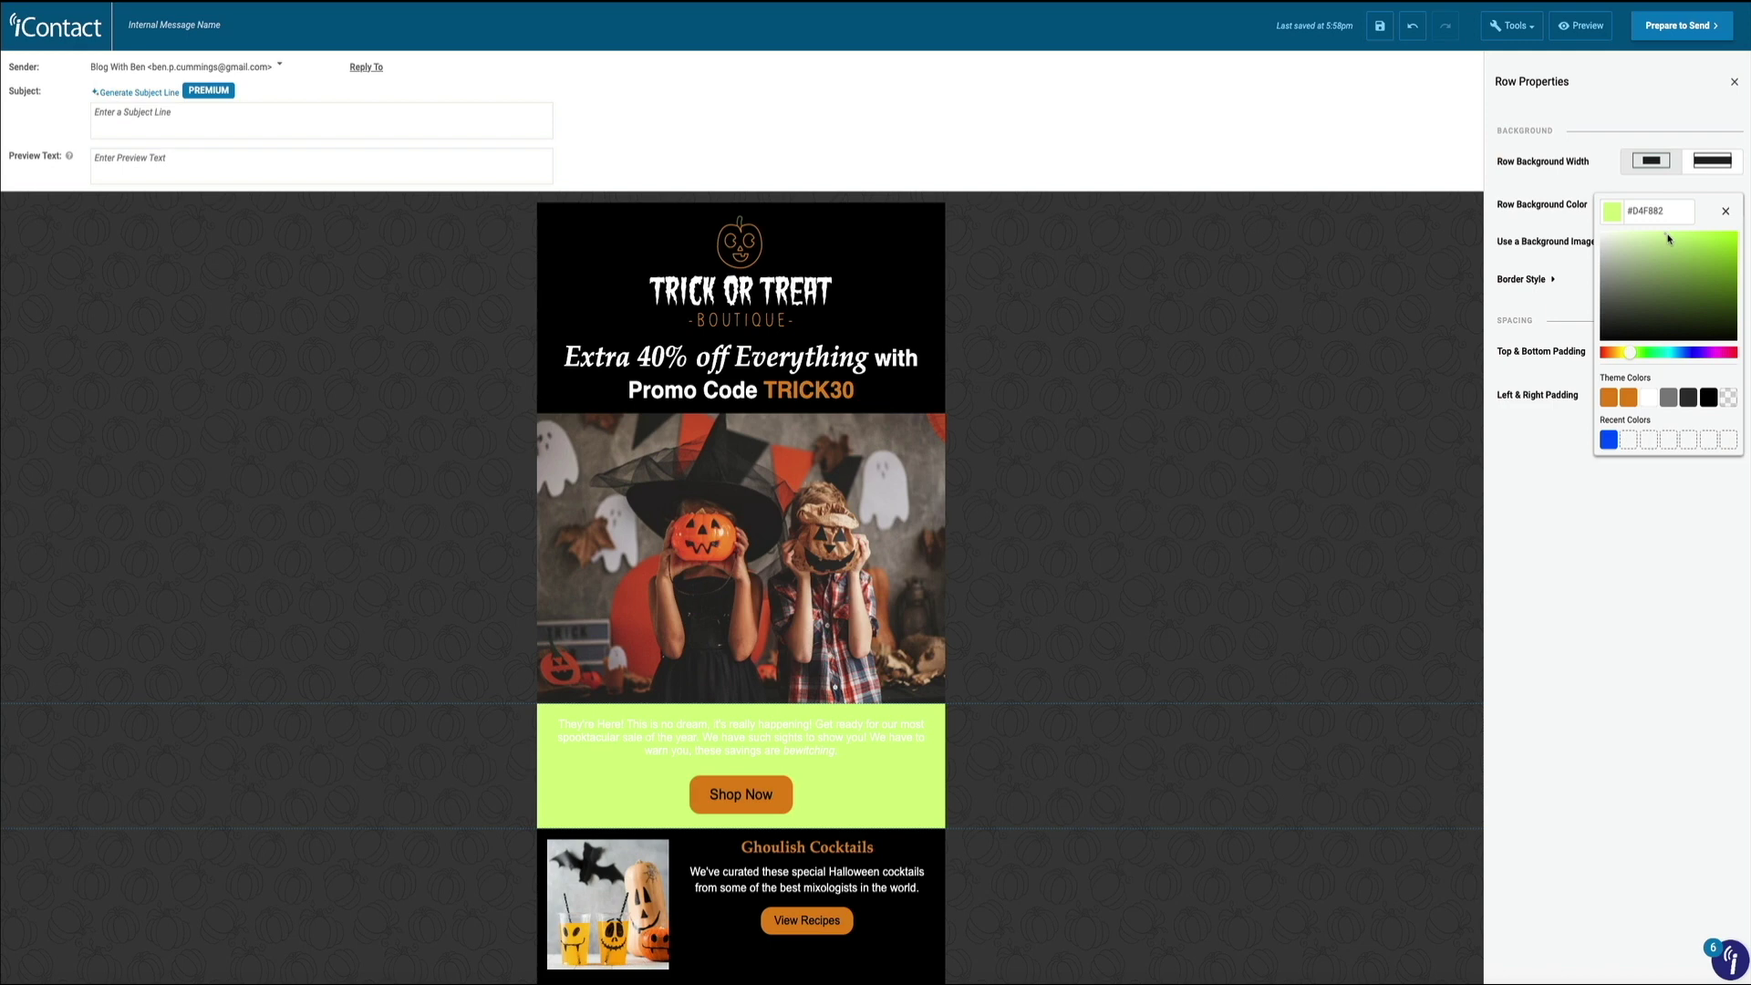
mouse_move(1699, 241)
mouse_down()
mouse_move(1713, 310)
mouse_move(1727, 234)
mouse_up()
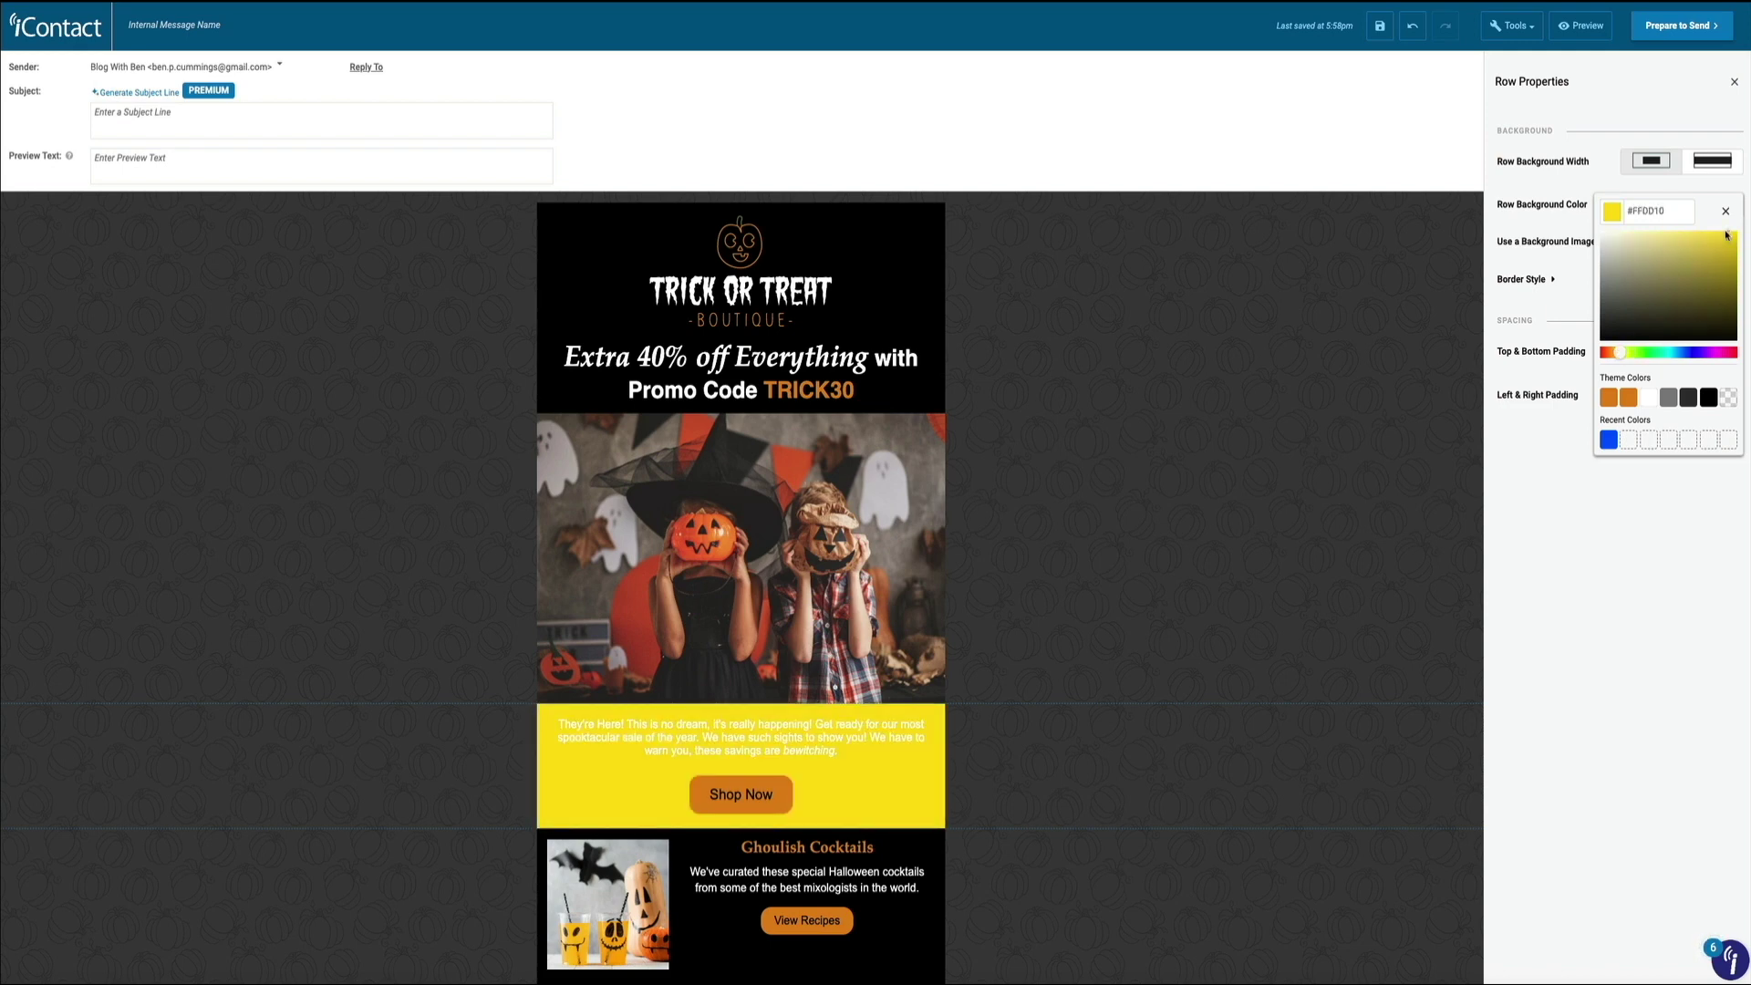
- Change the Shop Now button label to SHOP NOW!
click(741, 794)
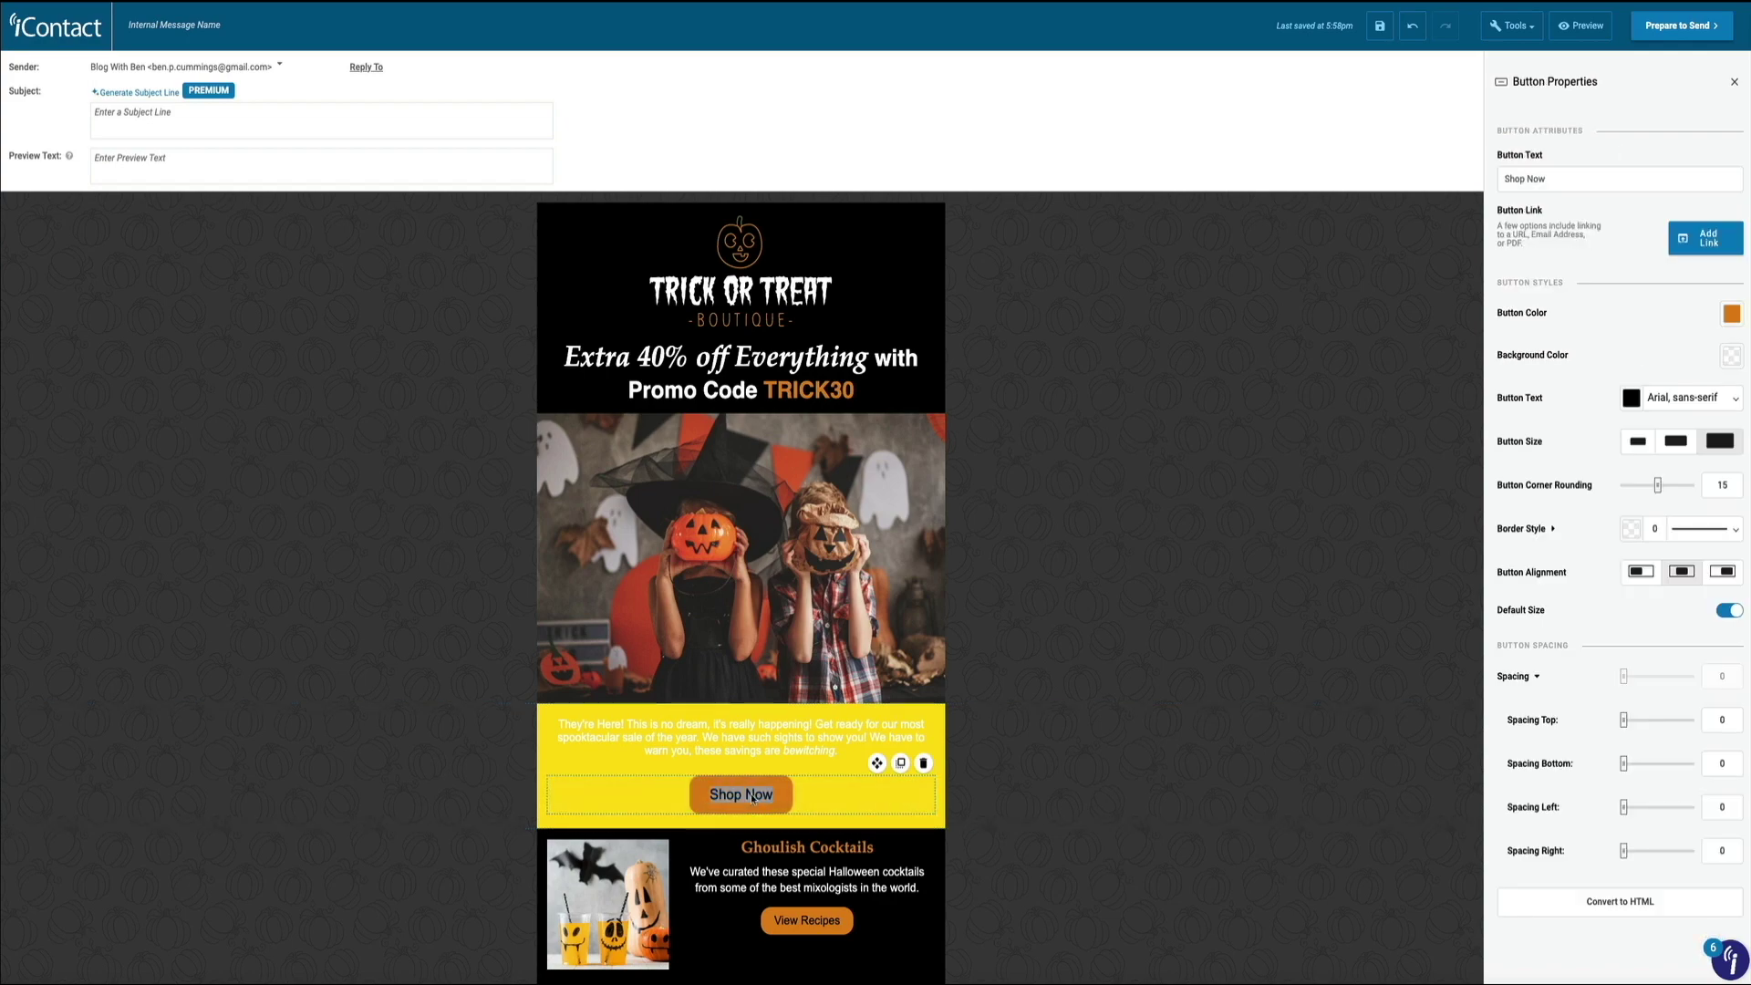
double_click(741, 794)
text(SHOP NOW!)
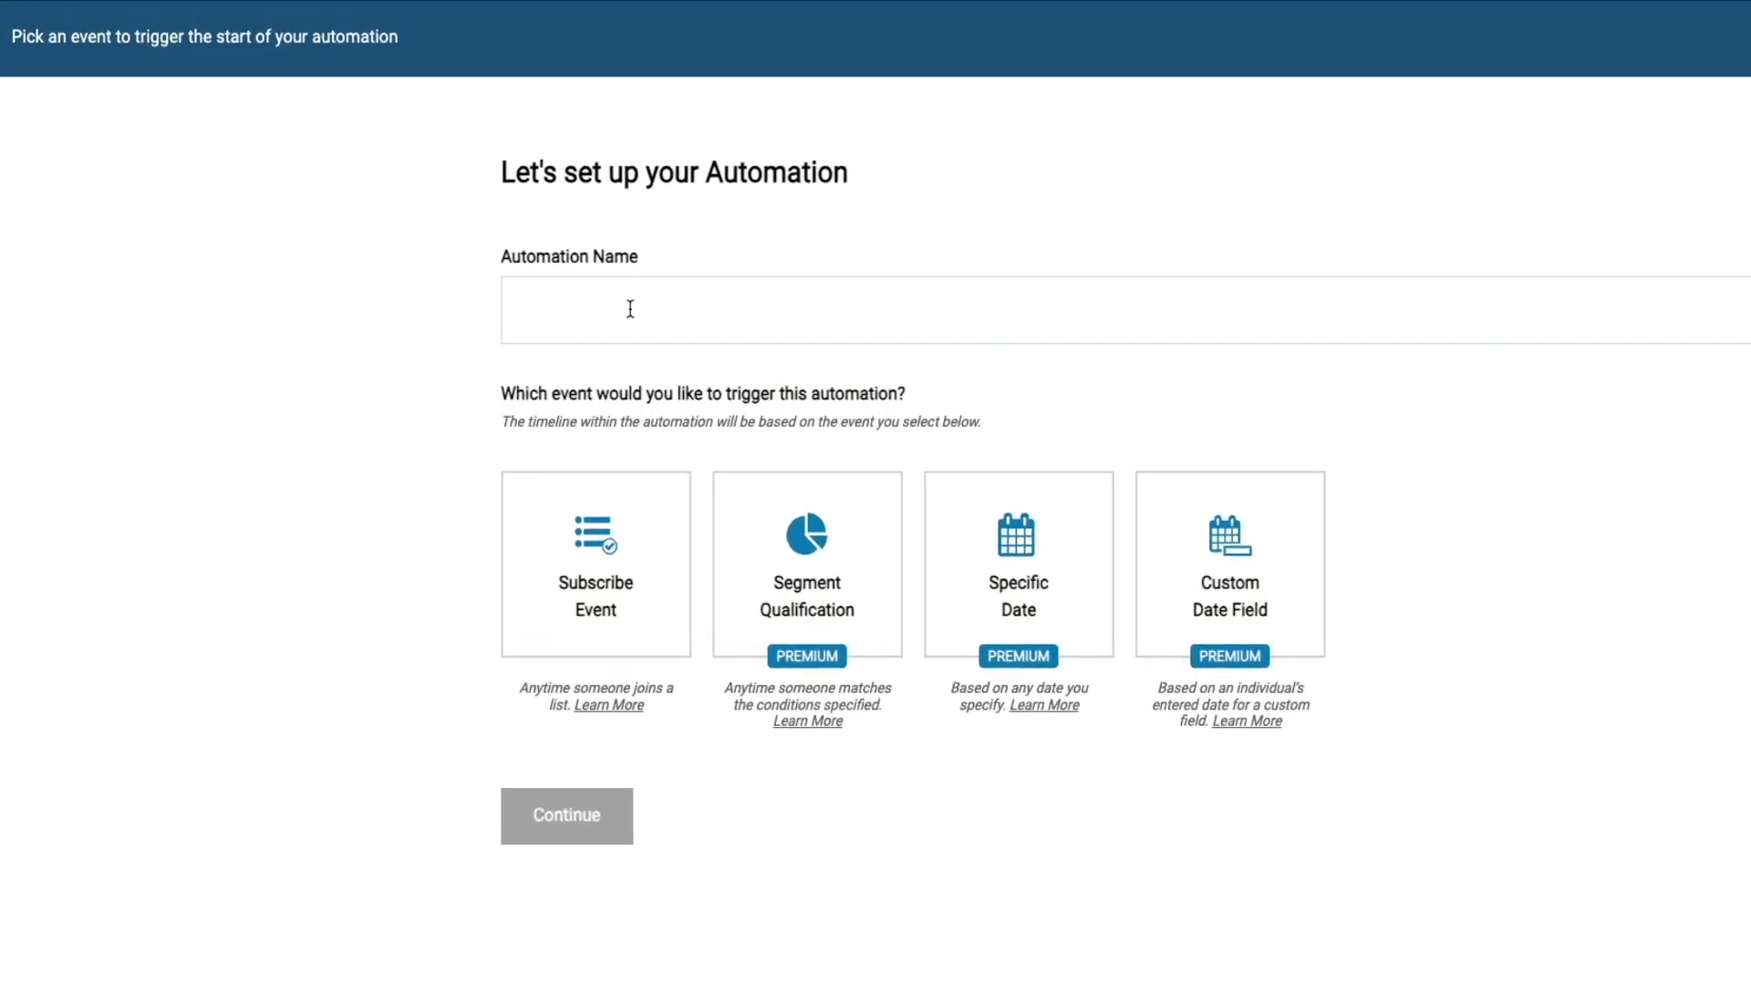
- Name the automation Welcome Email, set Subscribe Event as its trigger, and create it
click(630, 309)
click(718, 387)
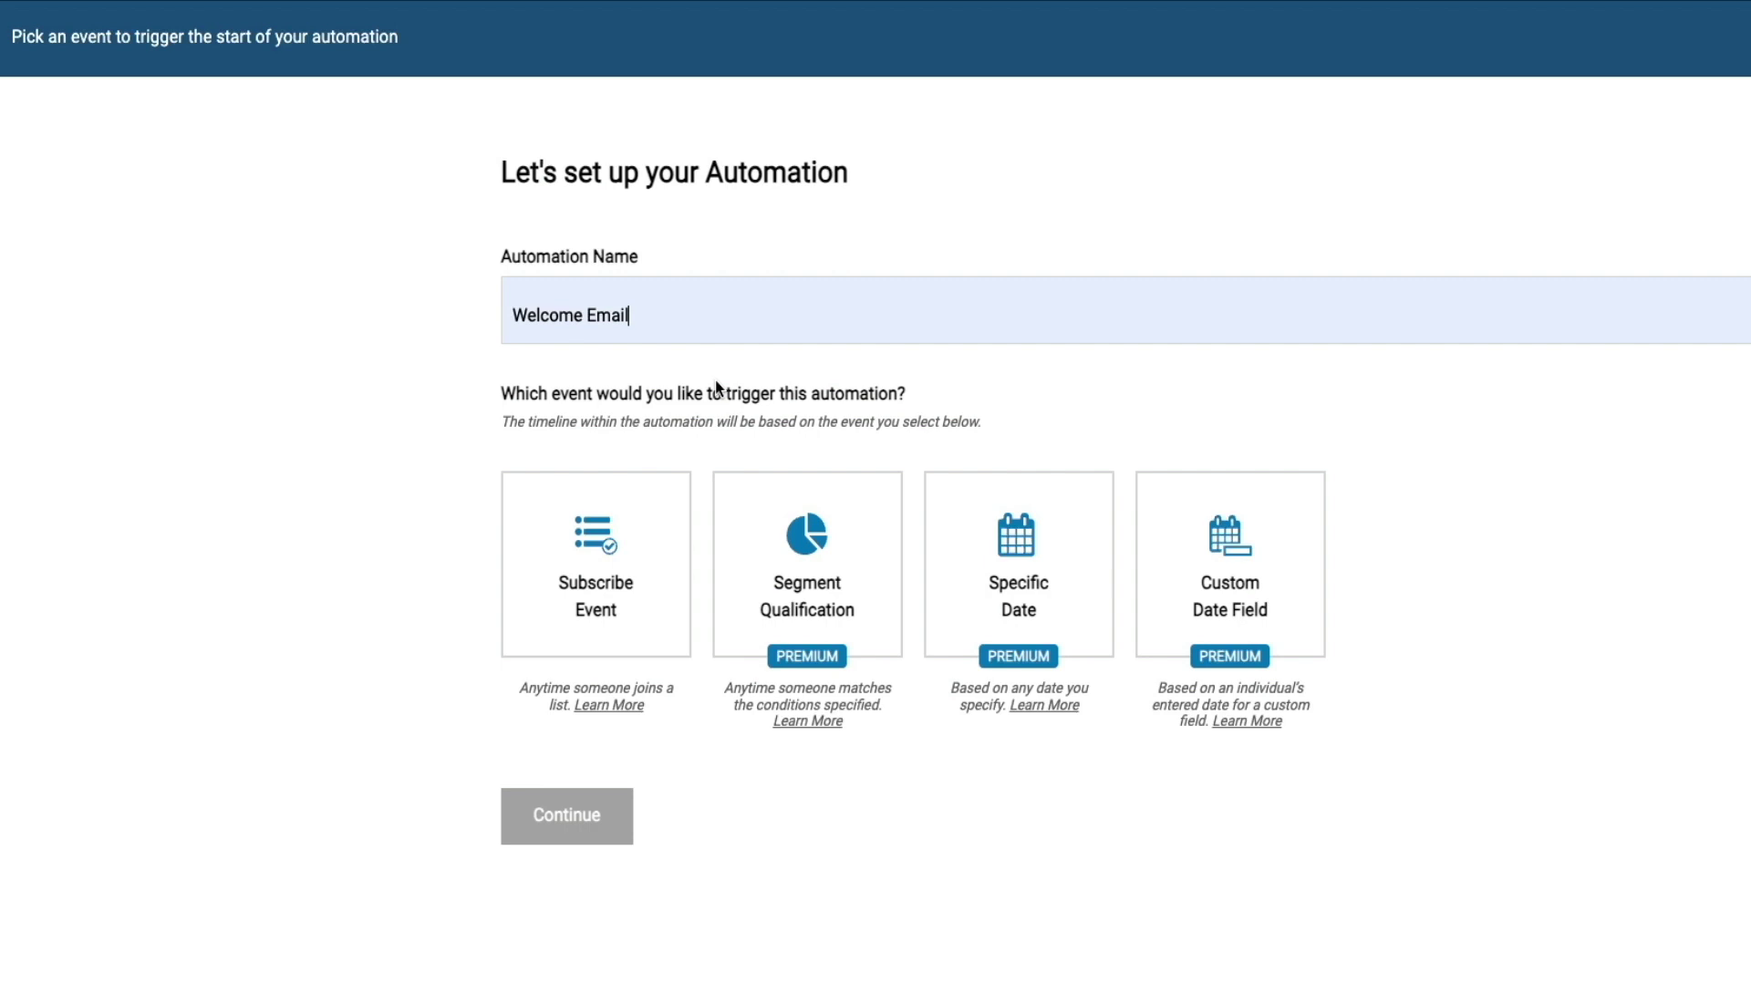
click(593, 655)
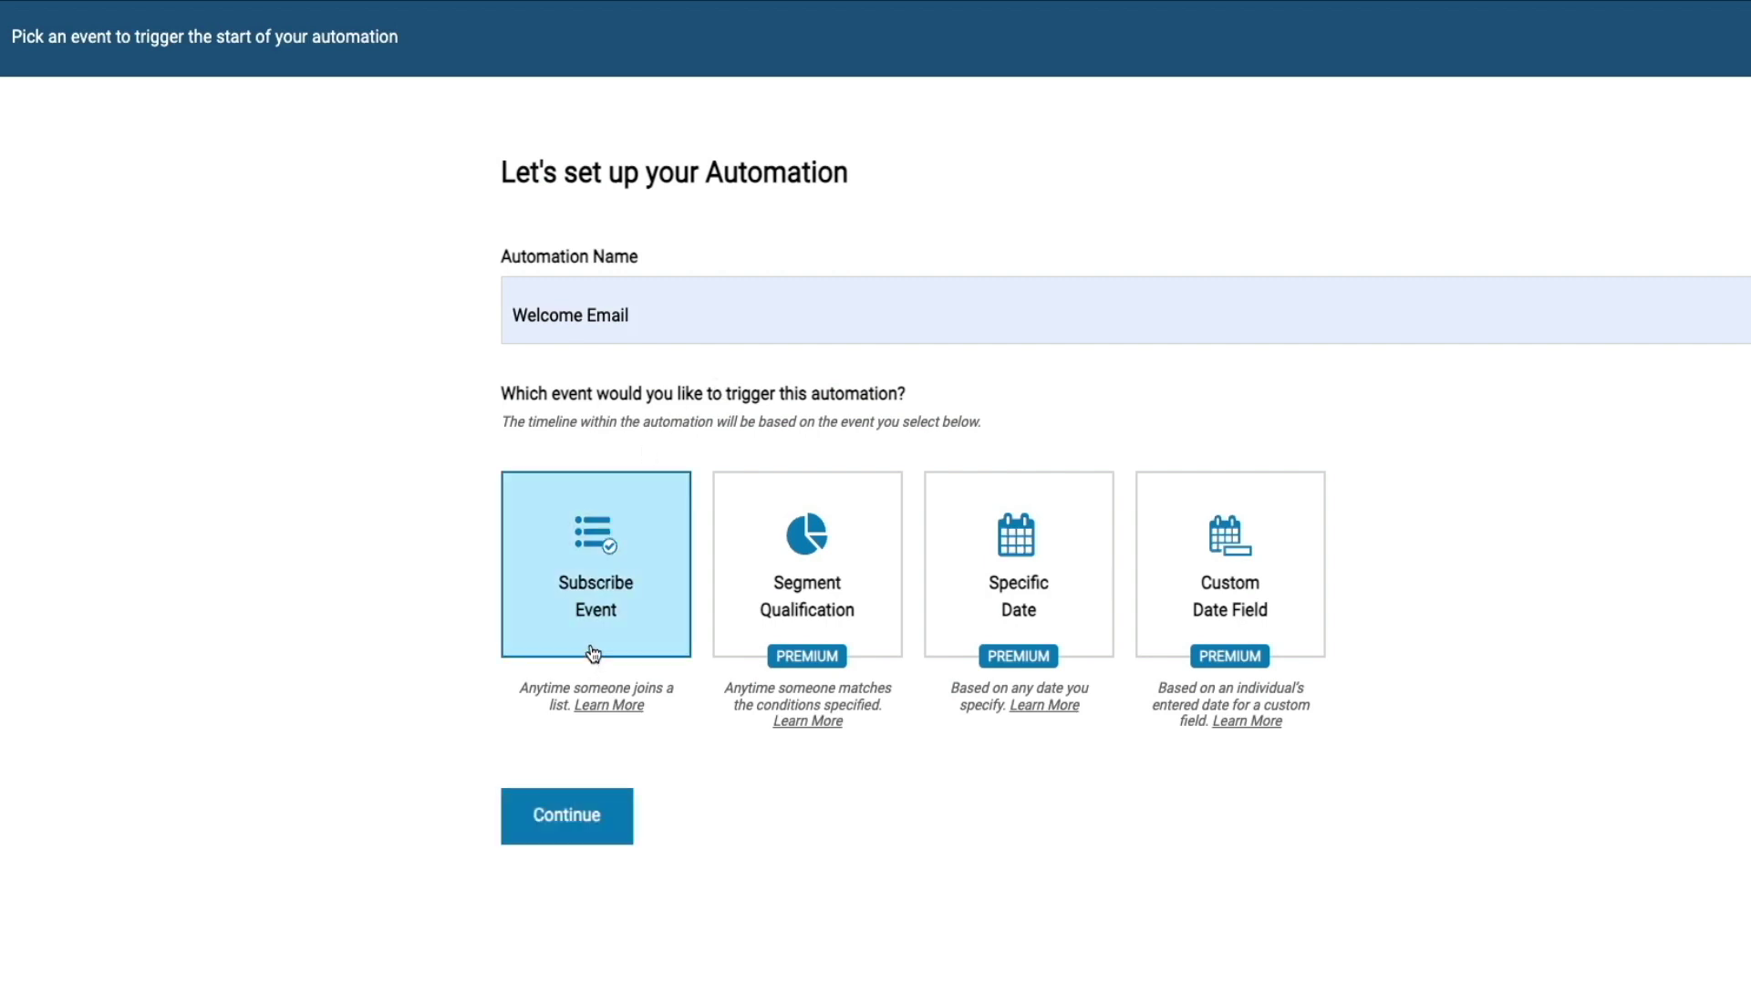
click(565, 823)
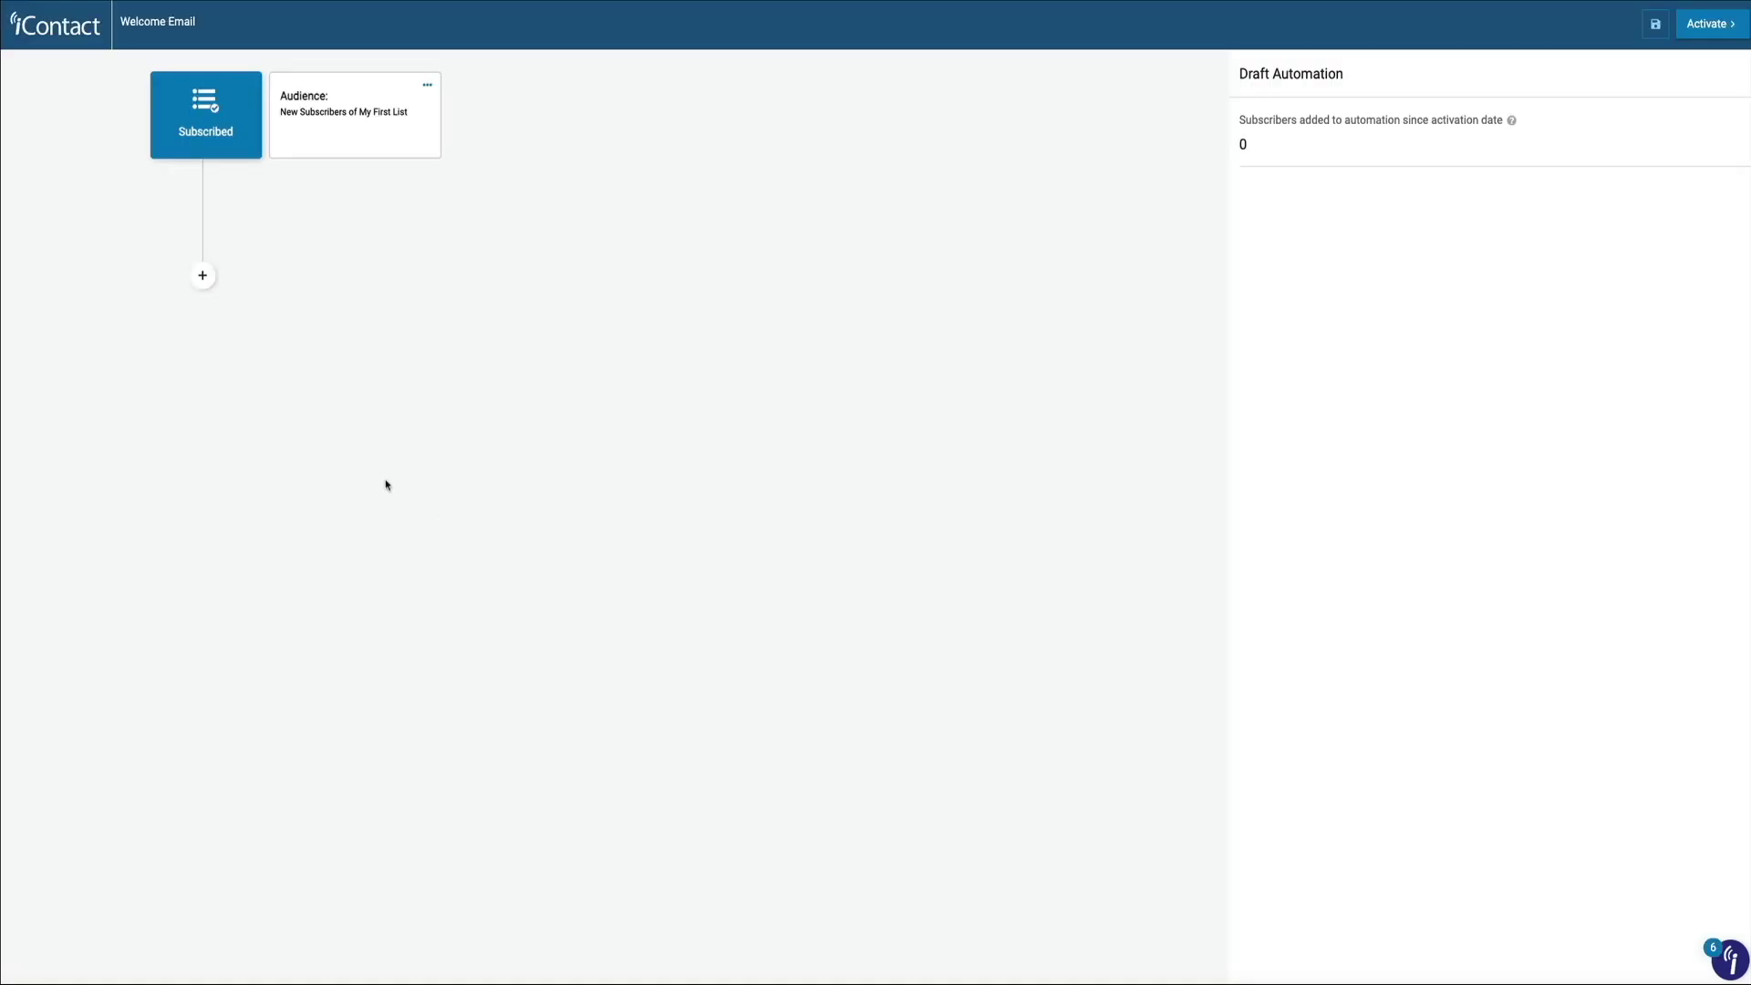
- Add a Send Message step after the subscribe trigger with subject 'Halloween Sale 40% Off Entire Store'
click(203, 276)
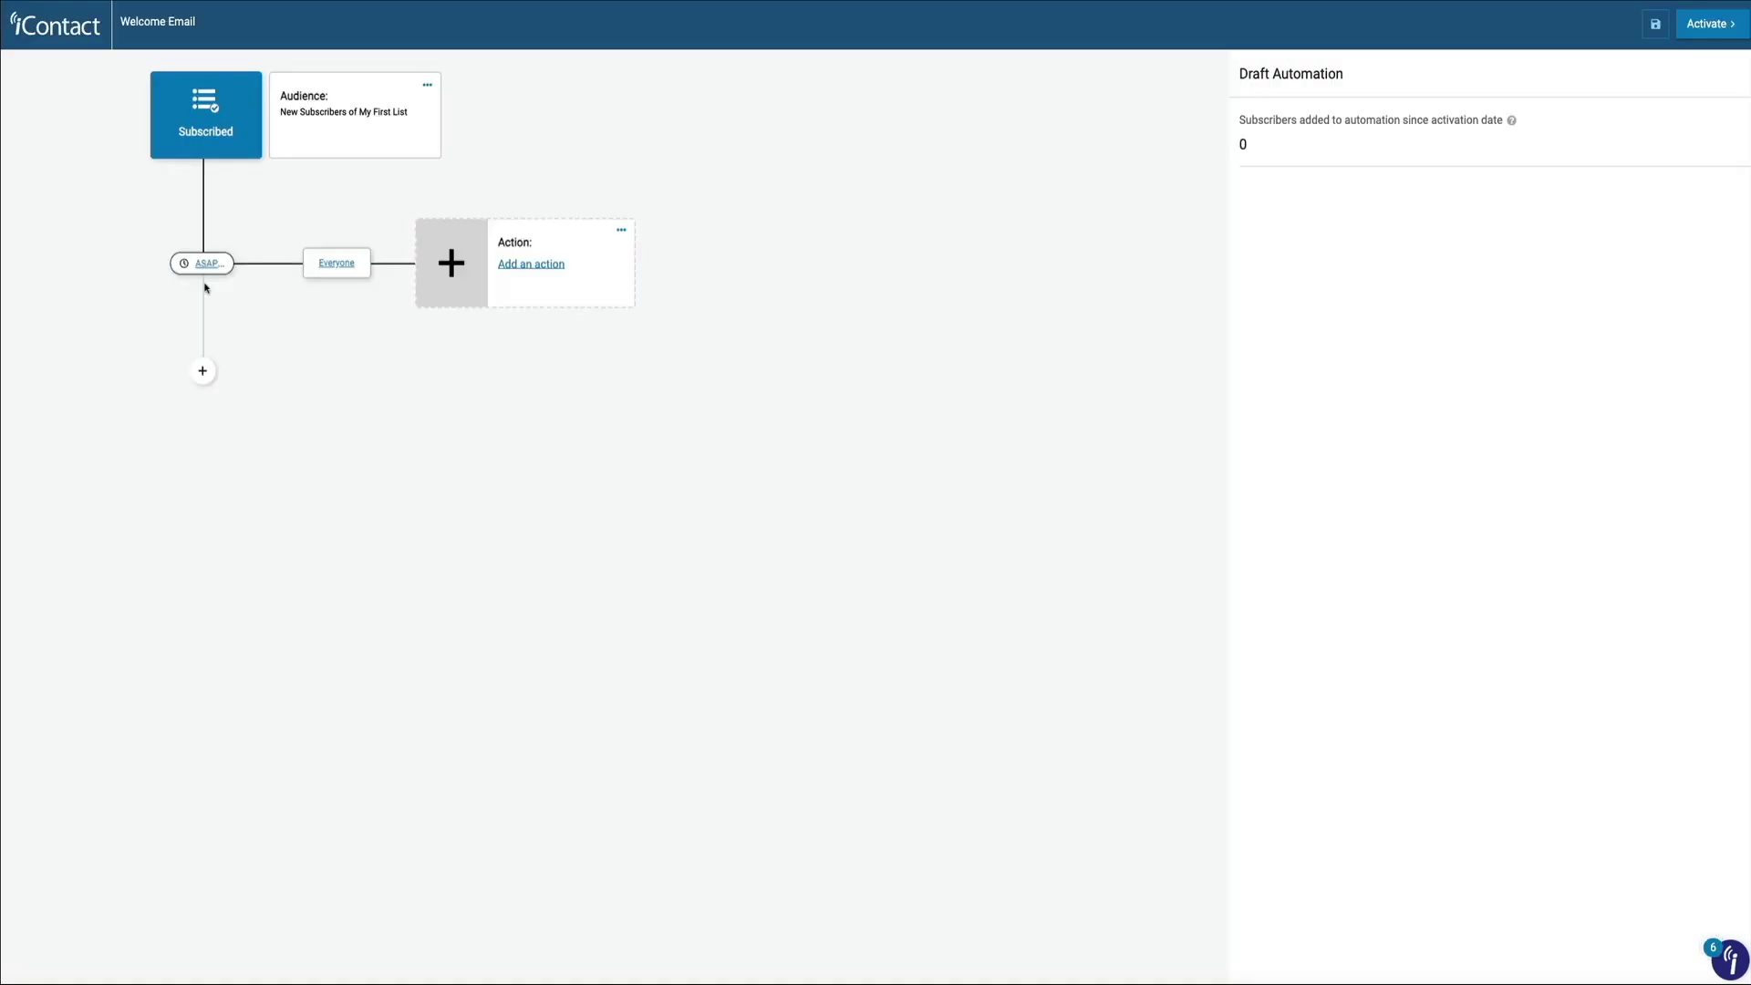
click(531, 266)
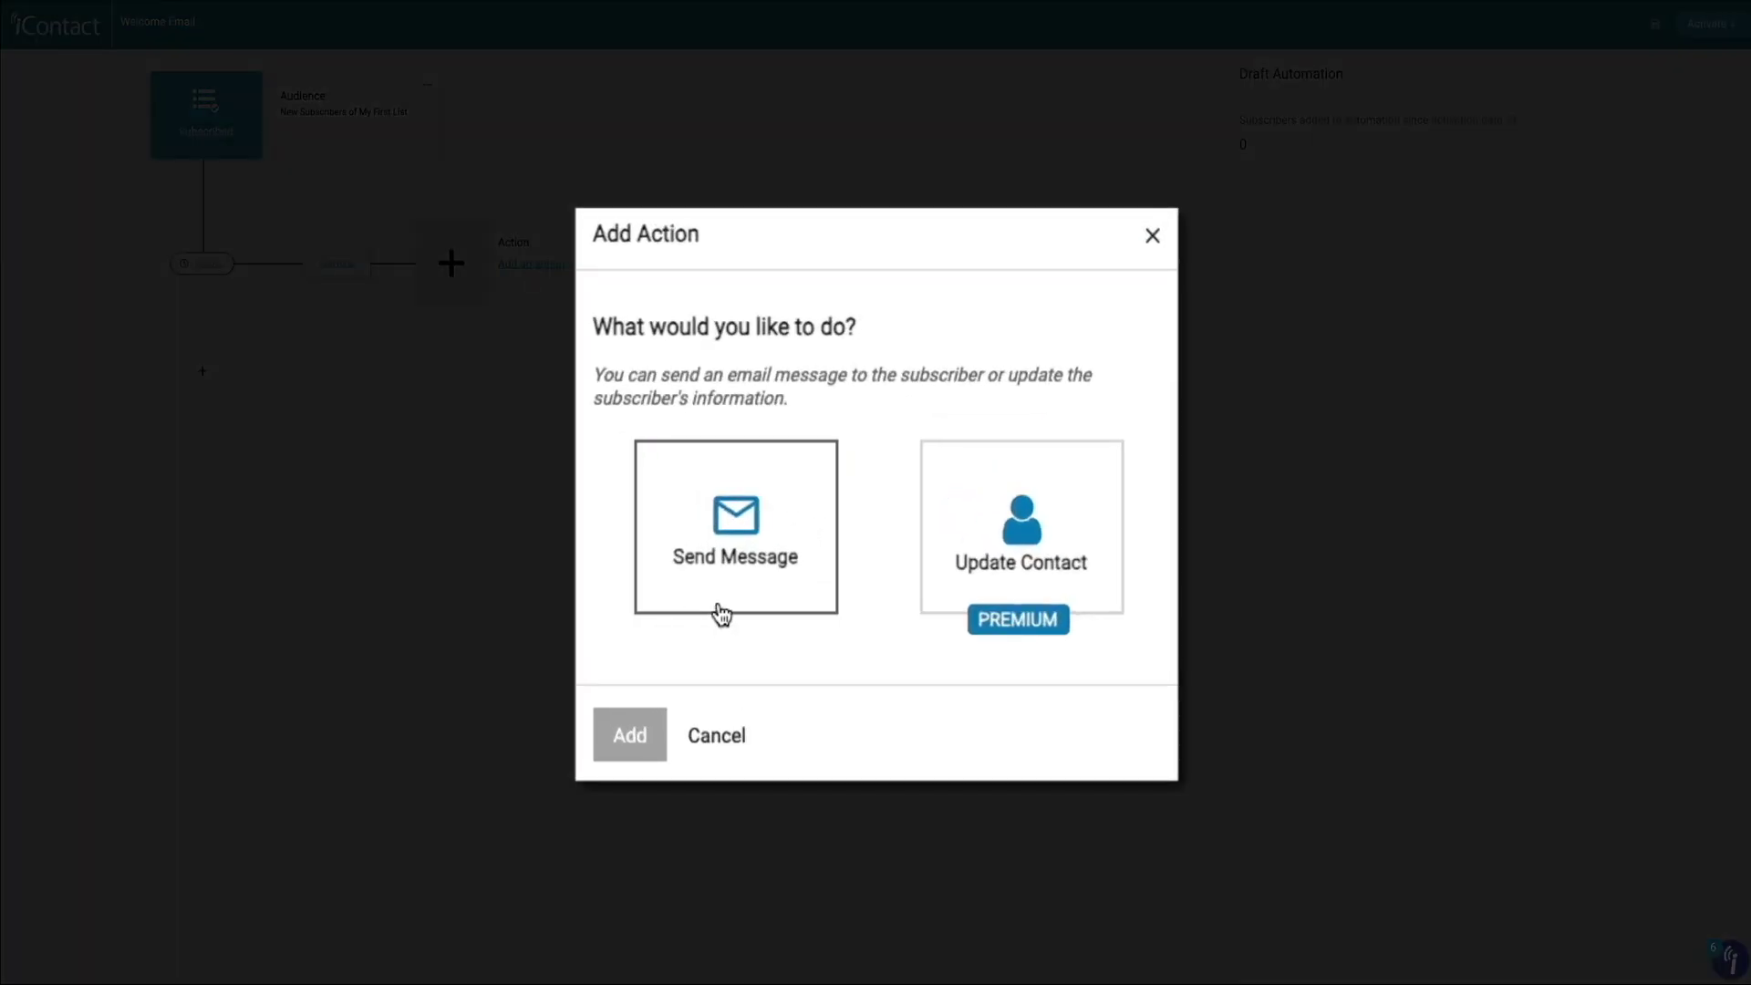
click(721, 613)
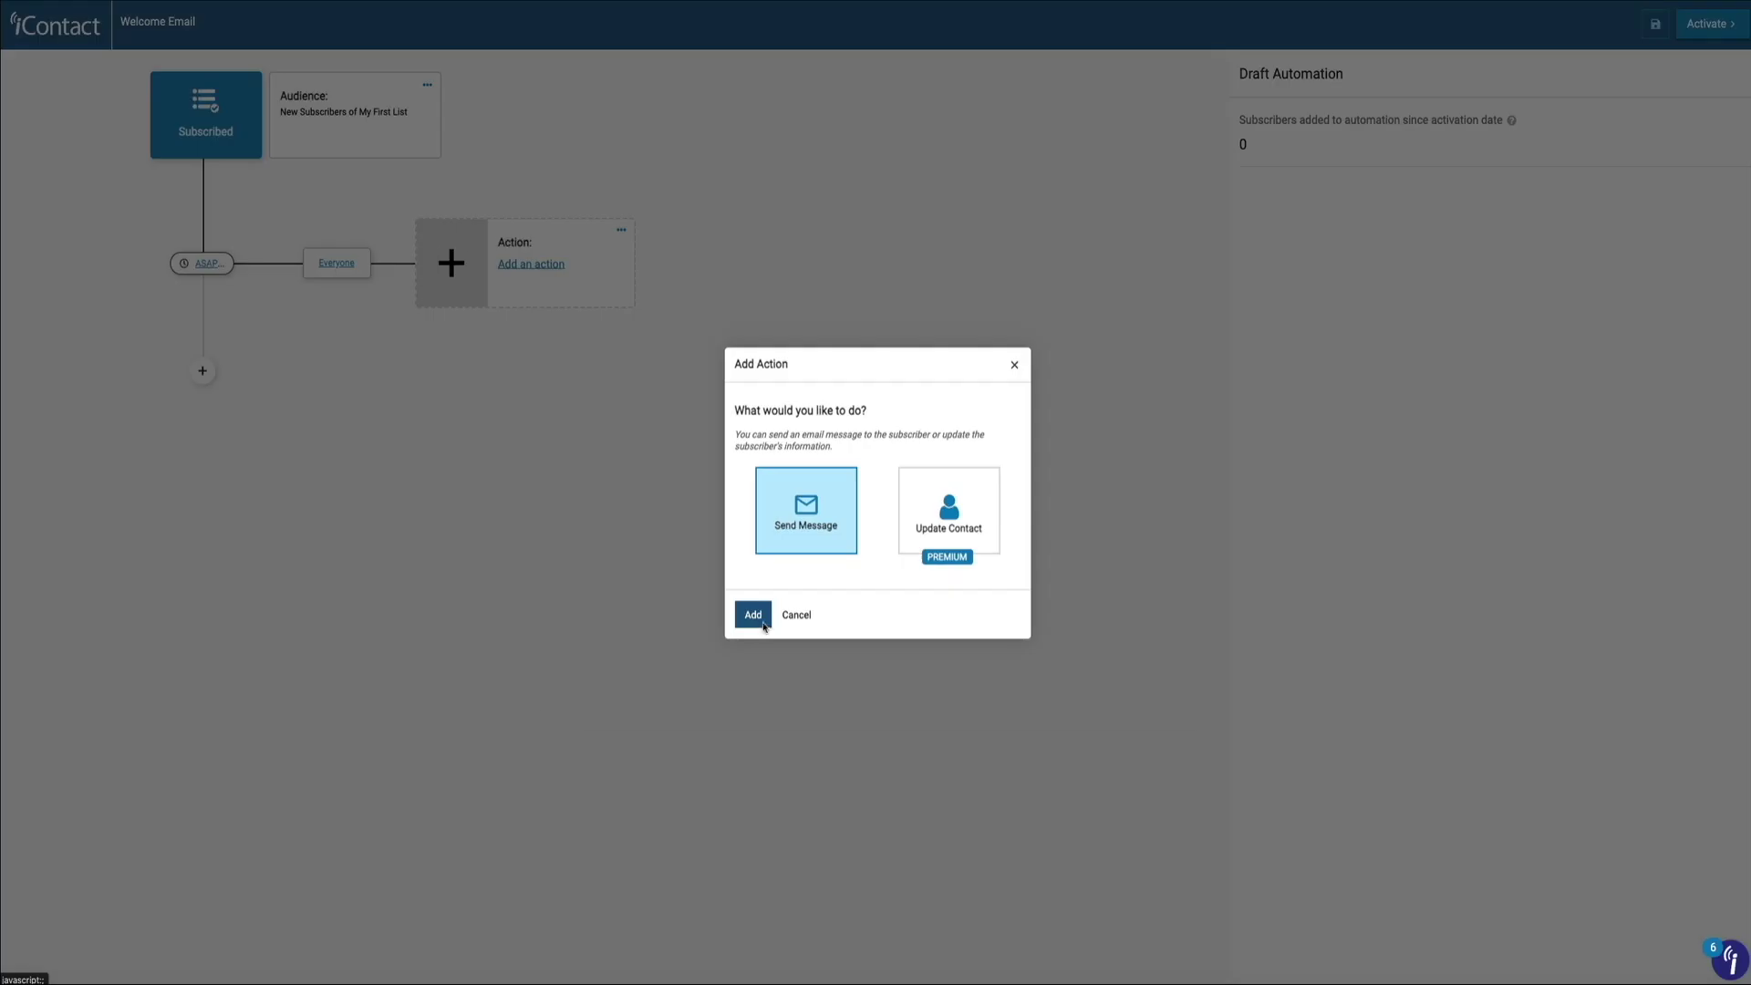
click(653, 754)
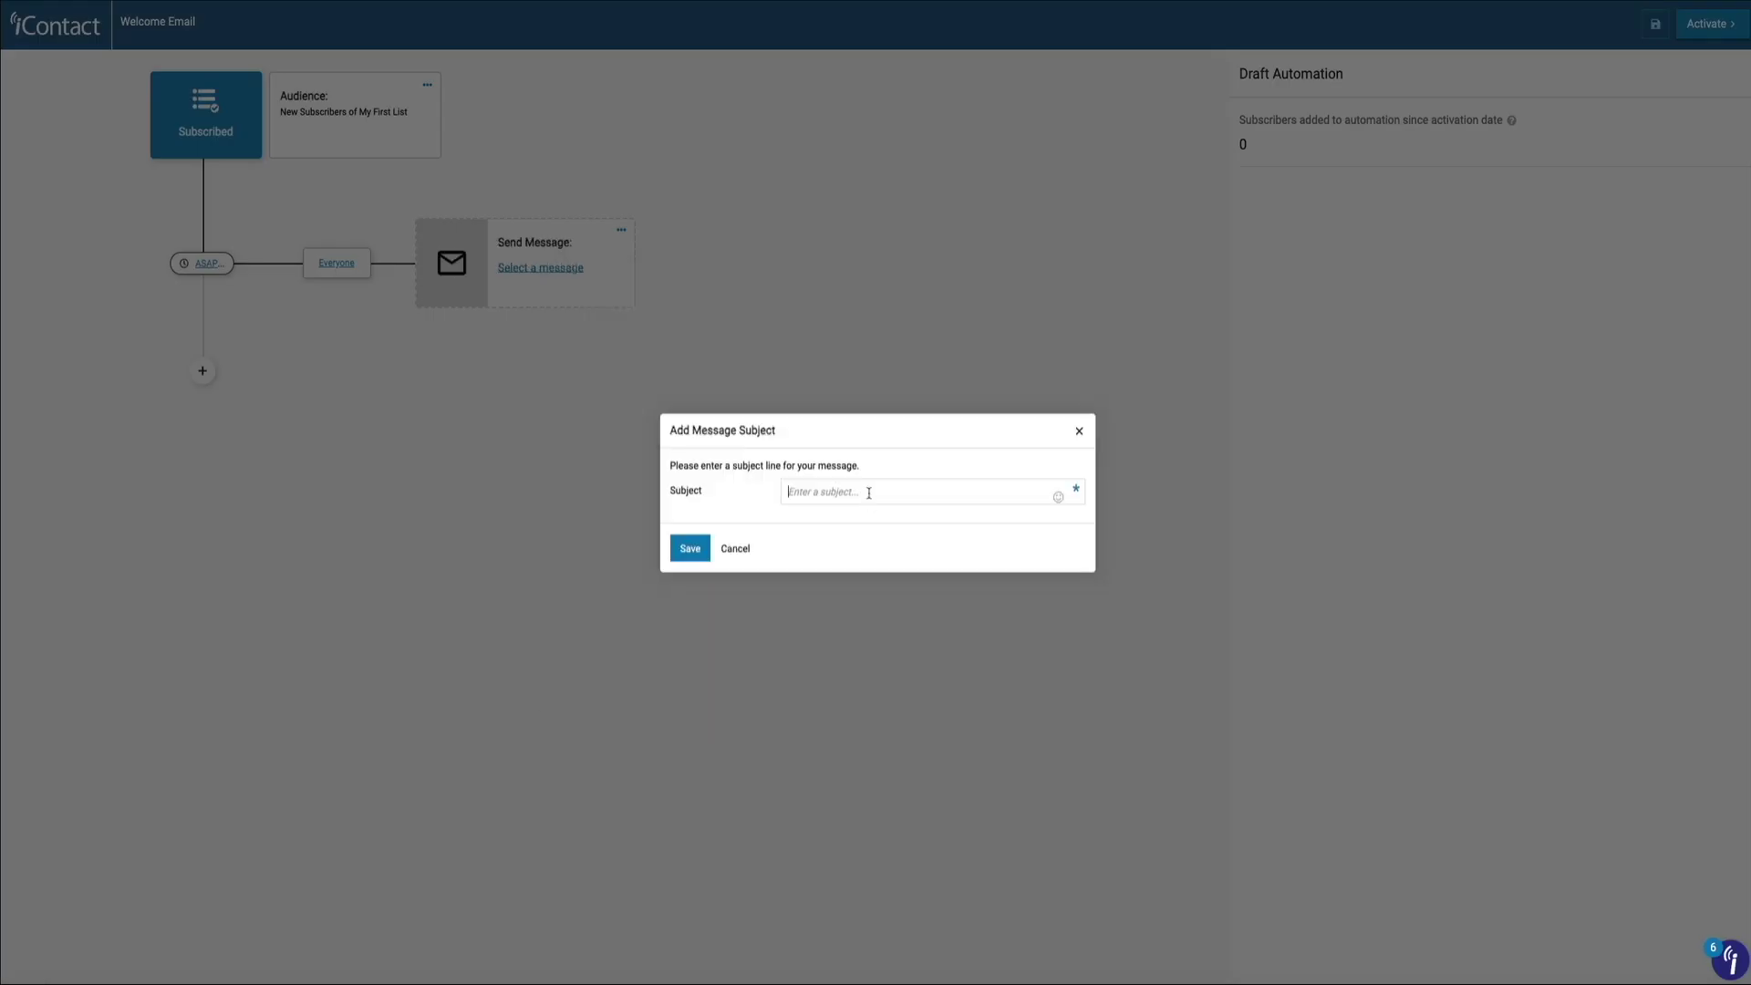
text(Halloween Sale 40)
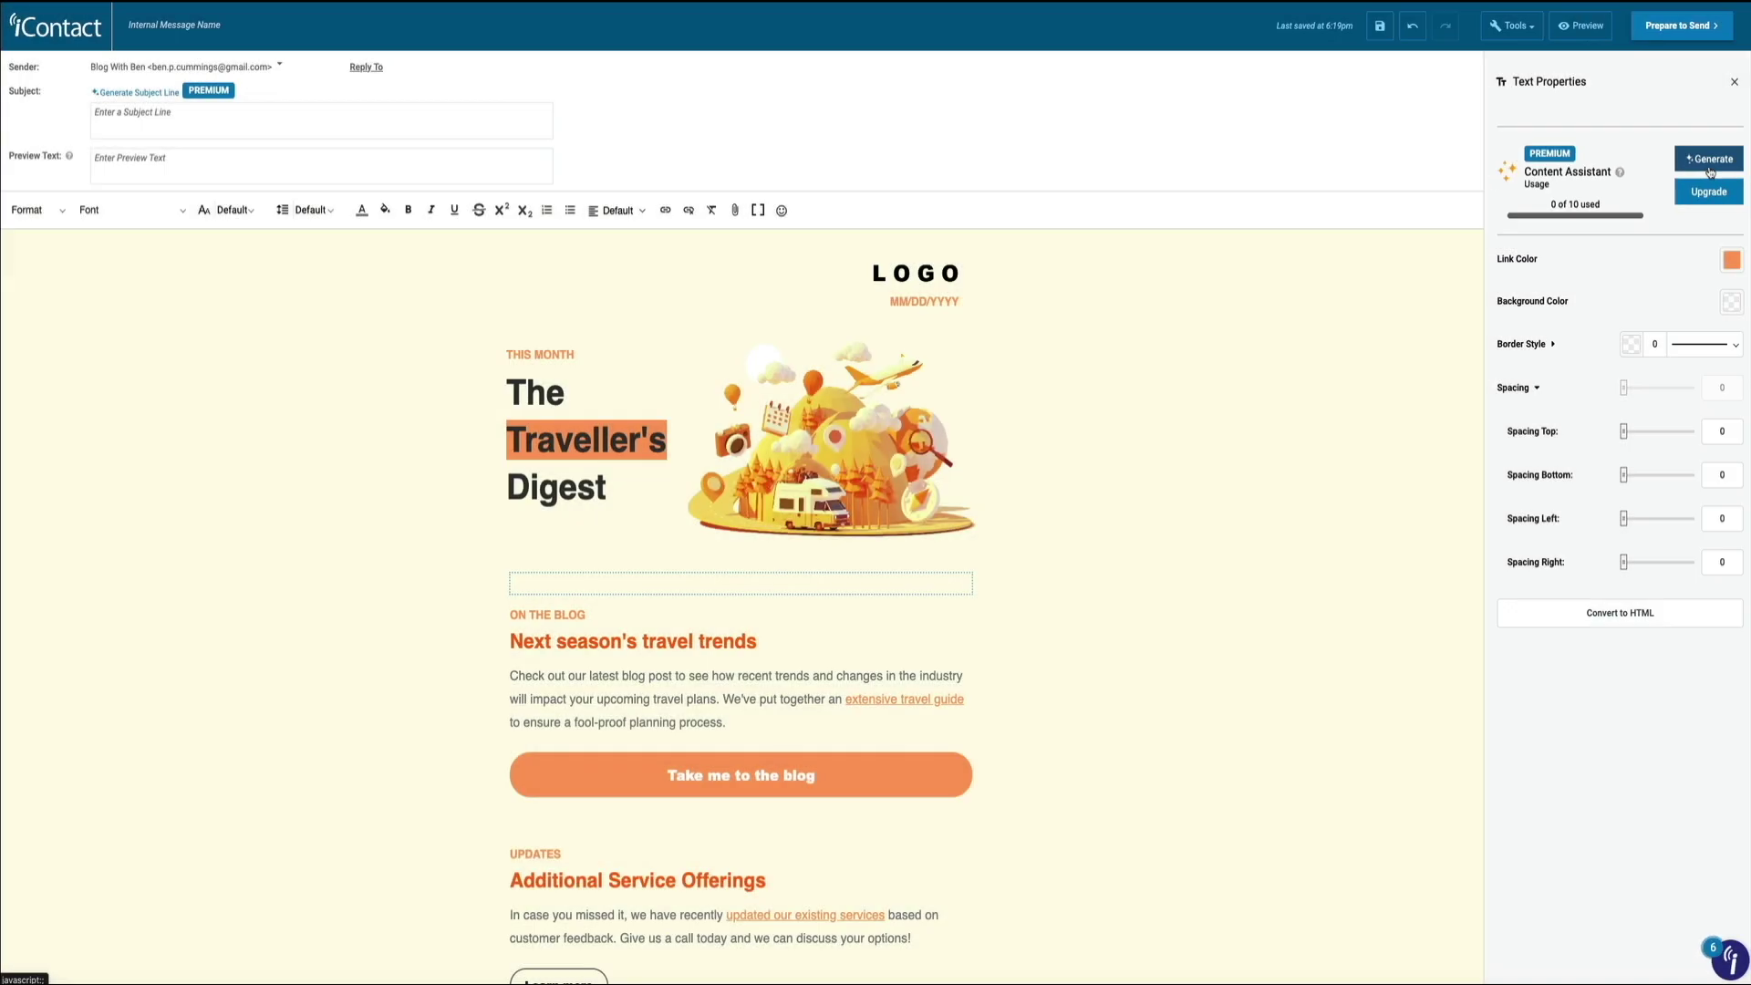
- Generate Friendly Newsletter content from the prompt 'The Traveller's Digest for the Month of November'
click(1701, 157)
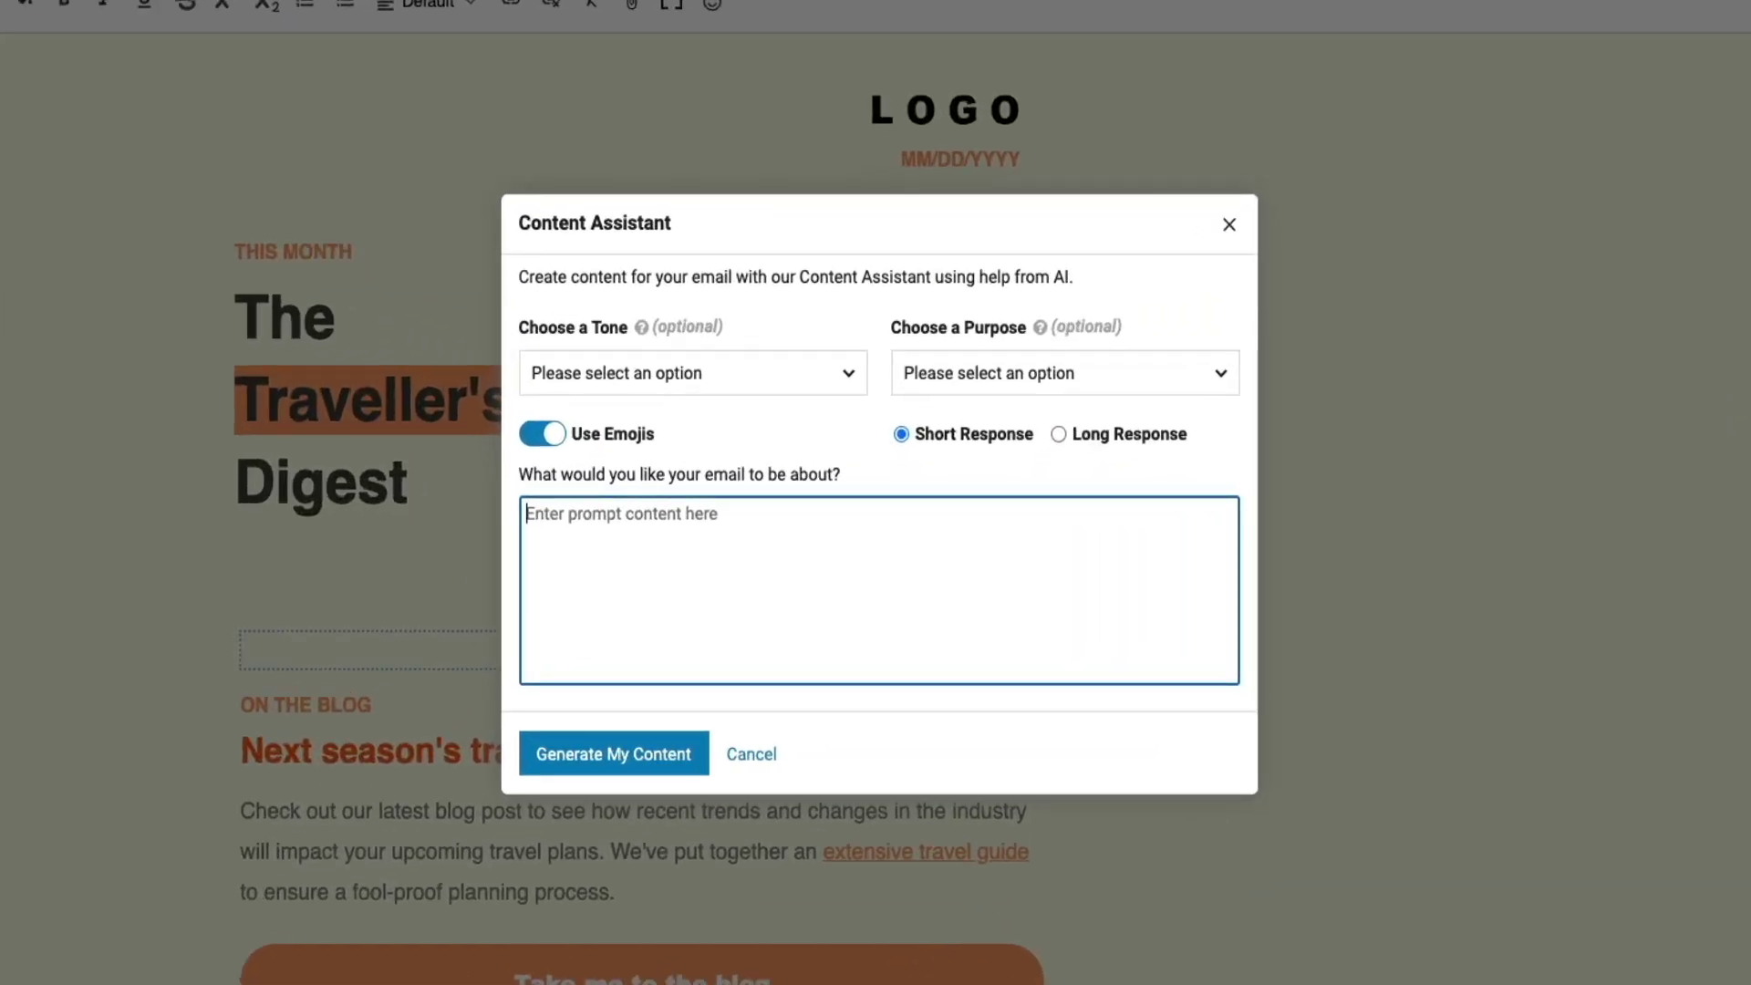
click(848, 373)
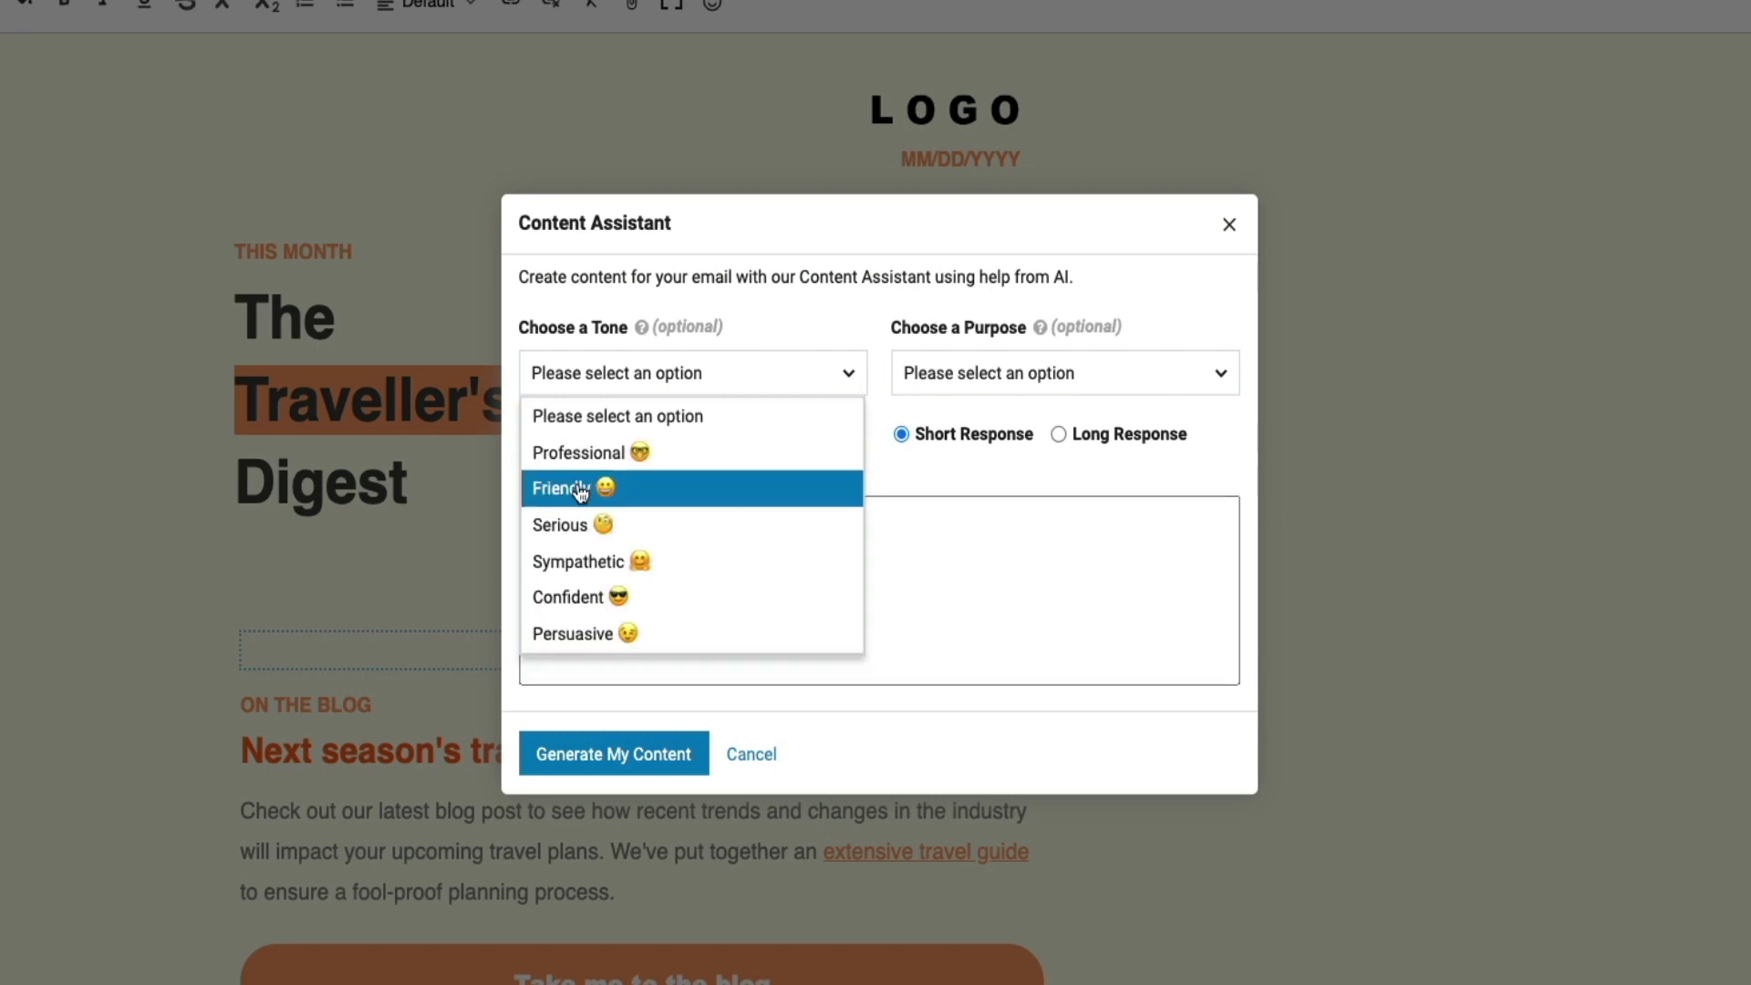
click(637, 484)
click(1224, 372)
click(989, 487)
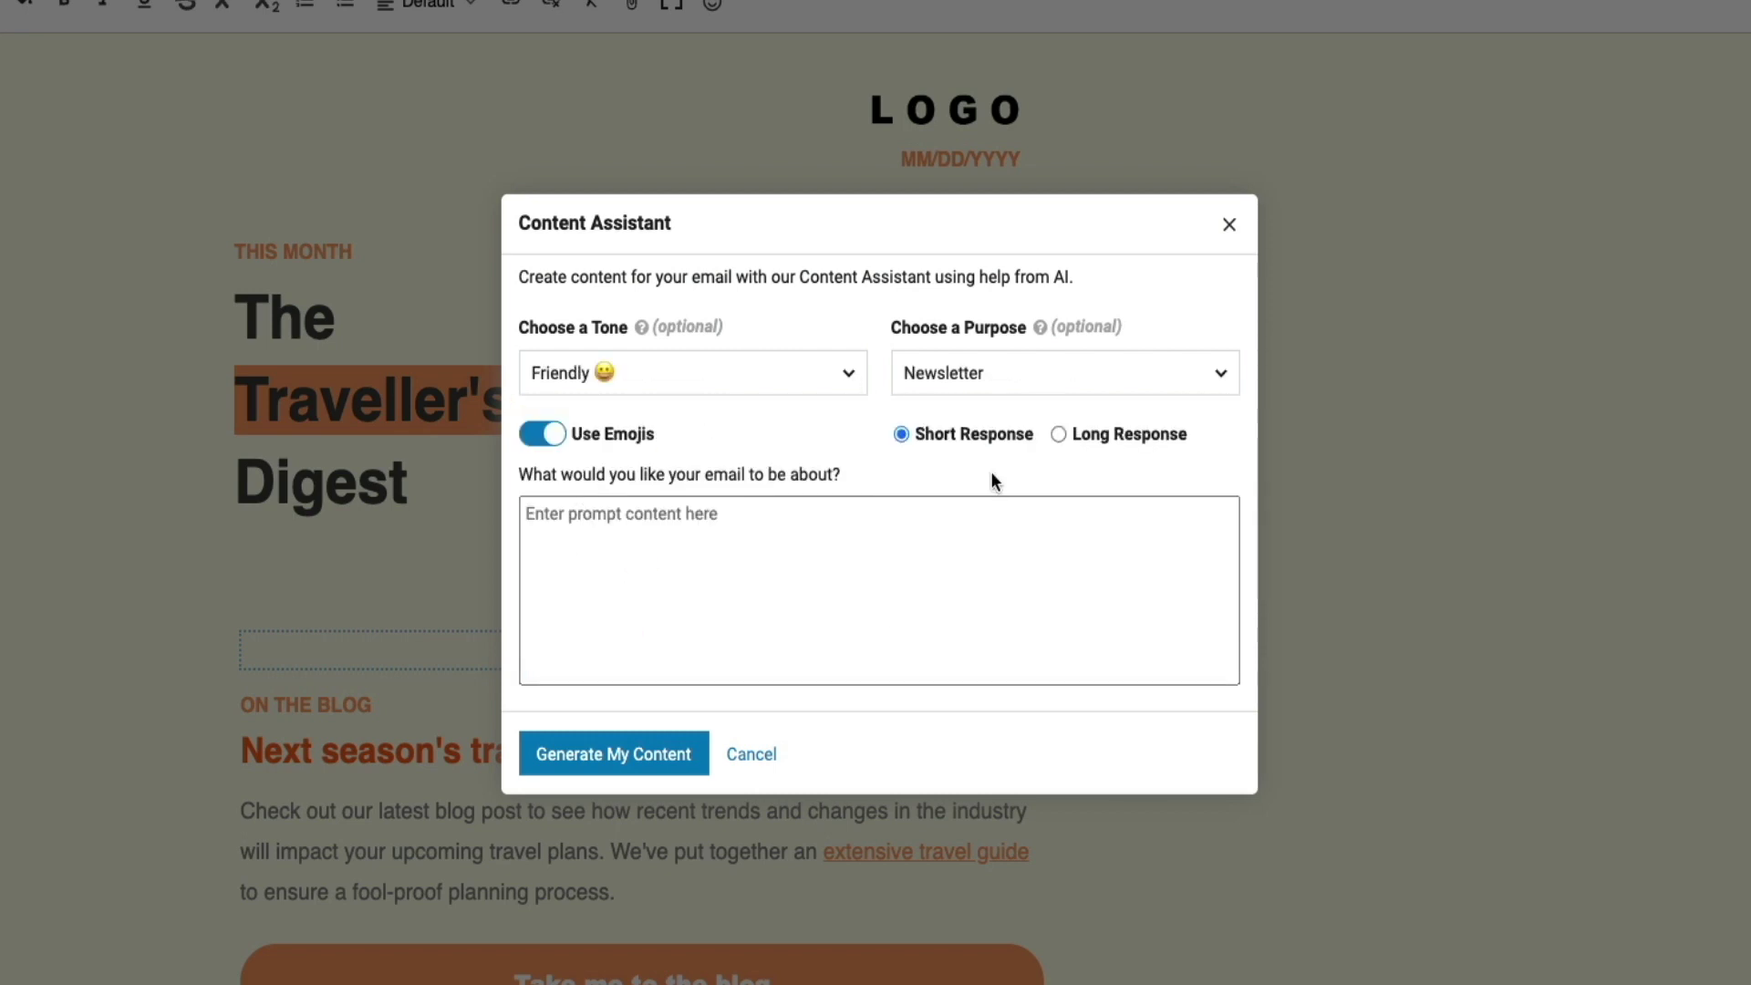
click(686, 586)
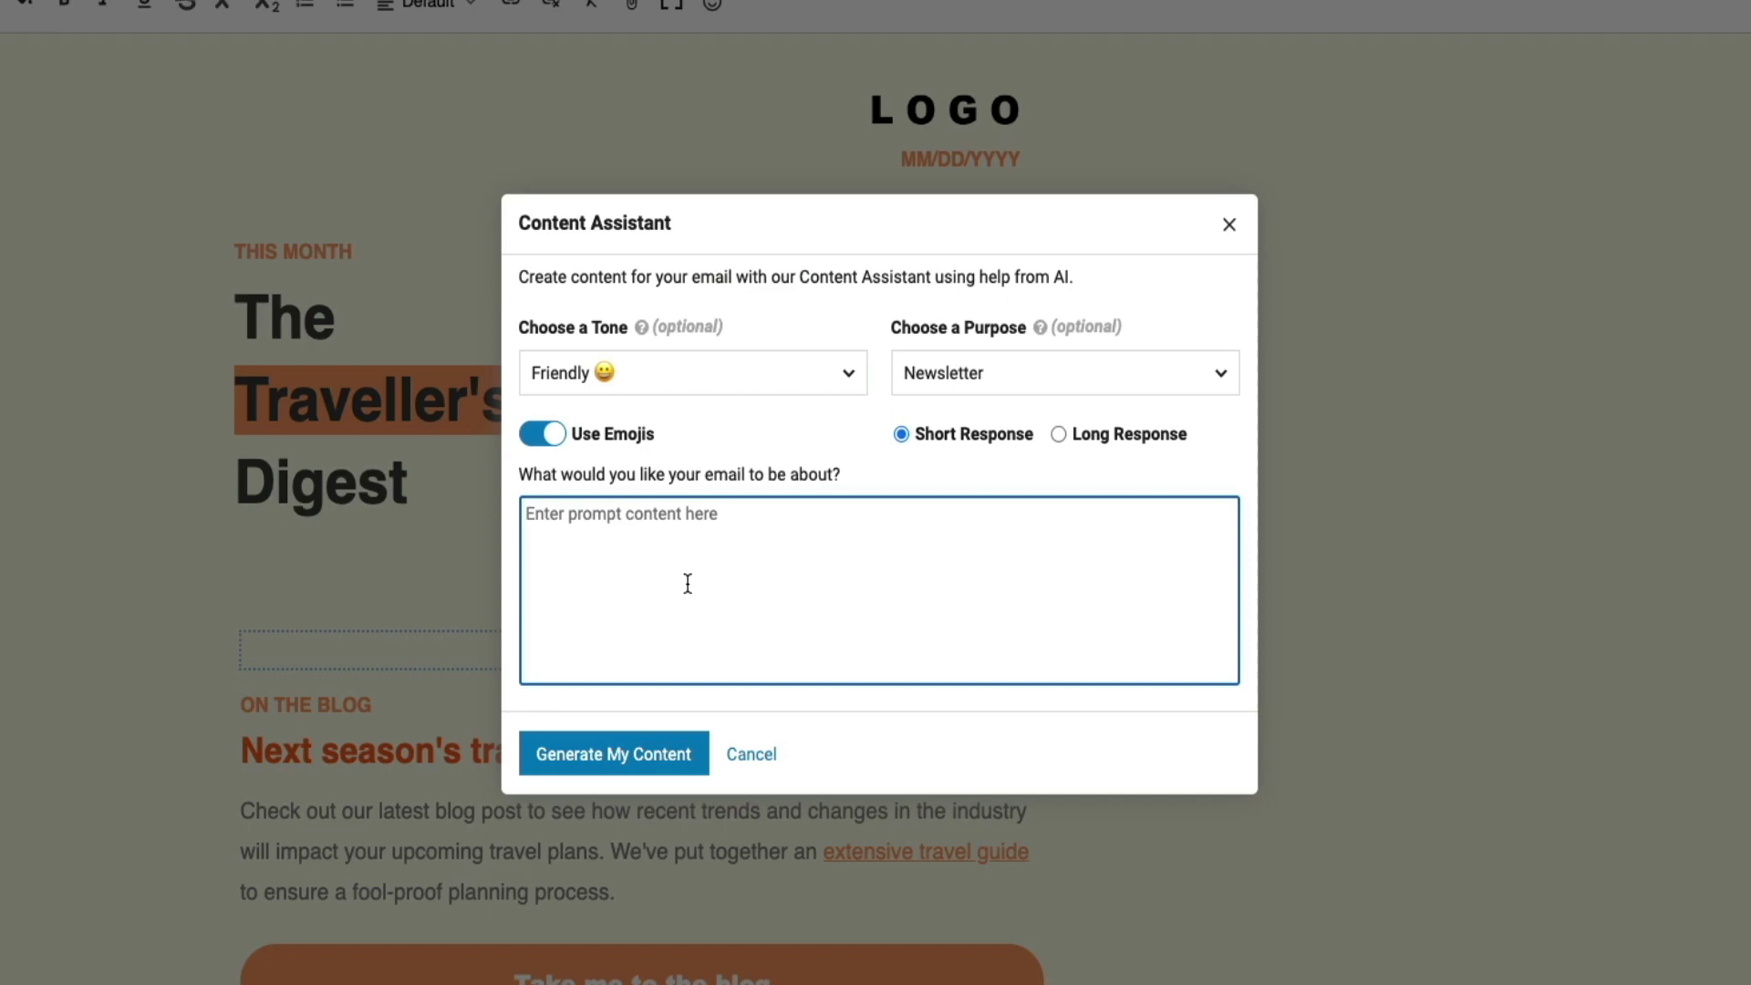
text(The Traveller's Digest for the Month of Nov)
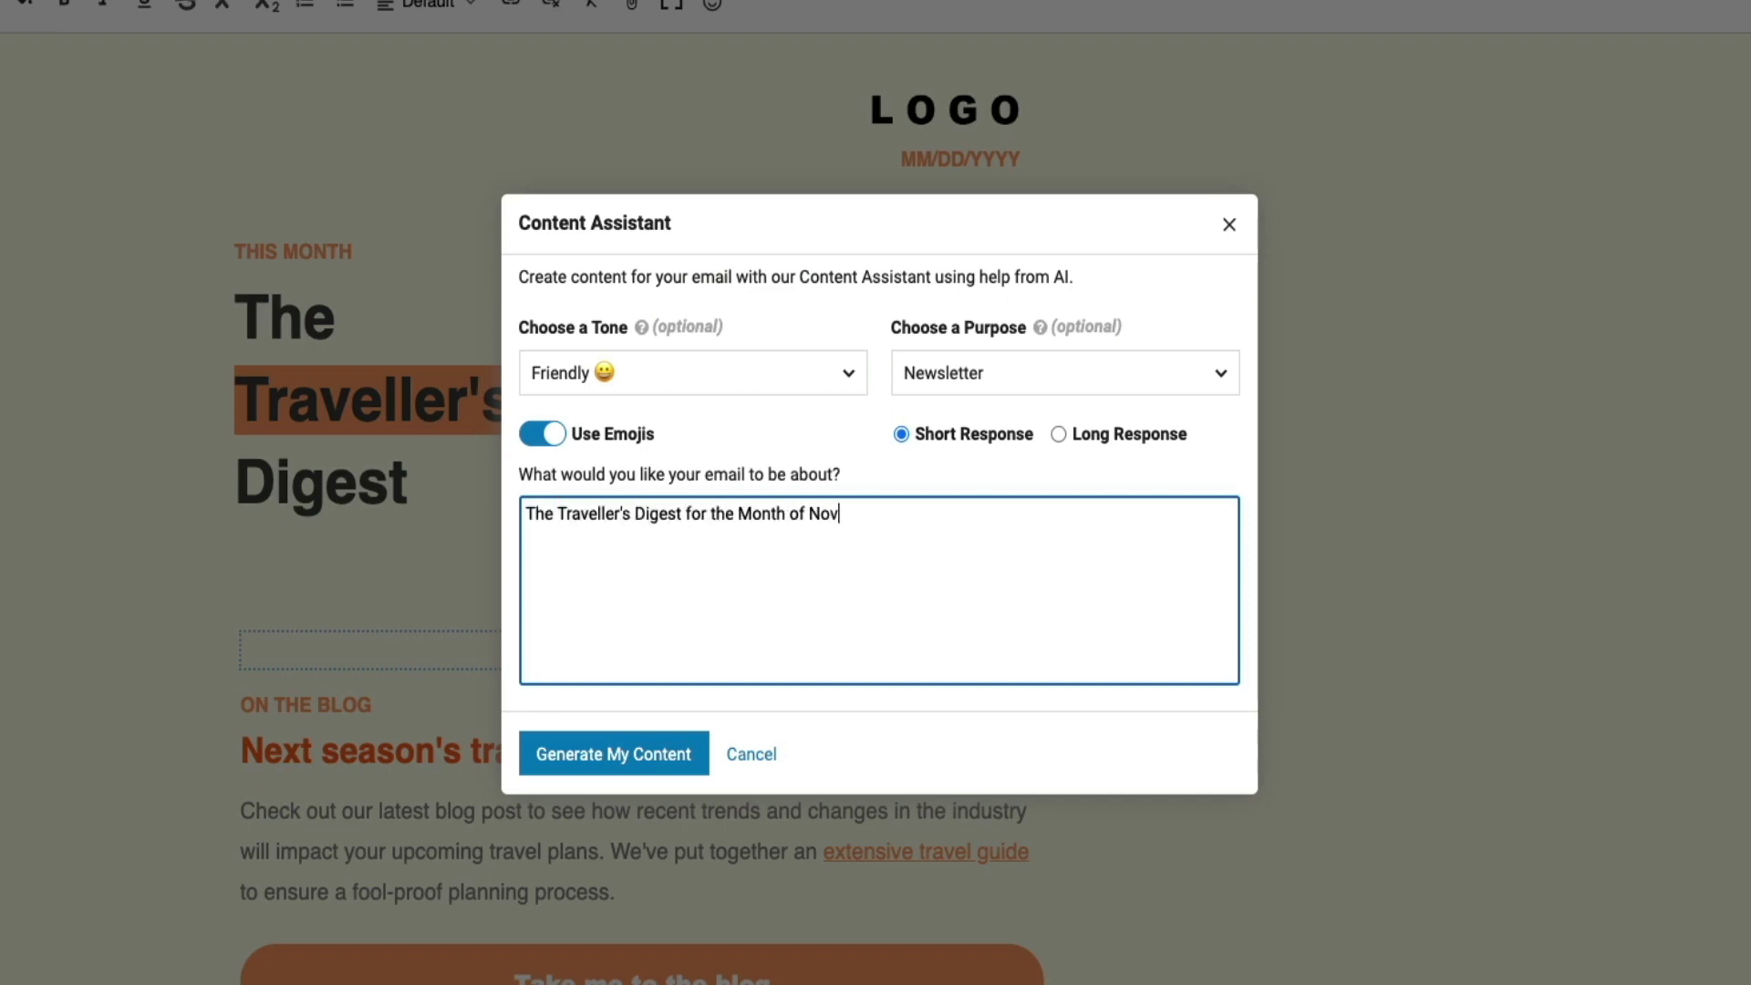
text(ember)
click(604, 753)
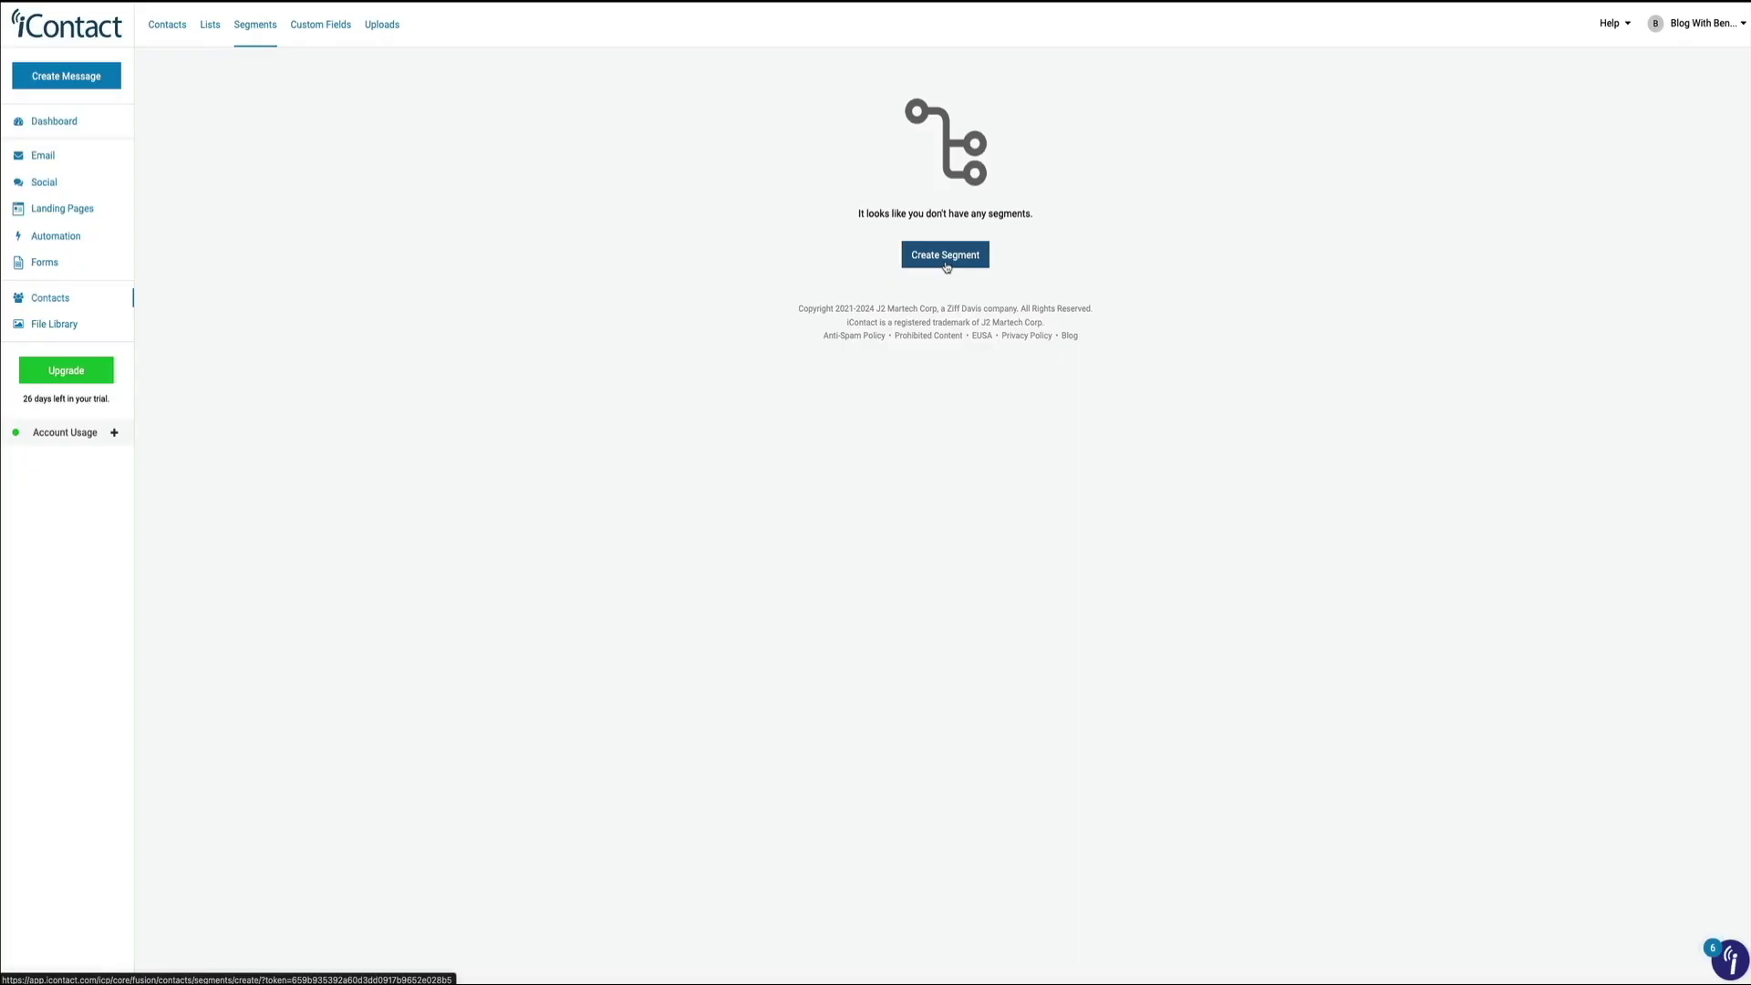
- Start a new segment with a Date of Last Click criterion dated after October 30
click(946, 260)
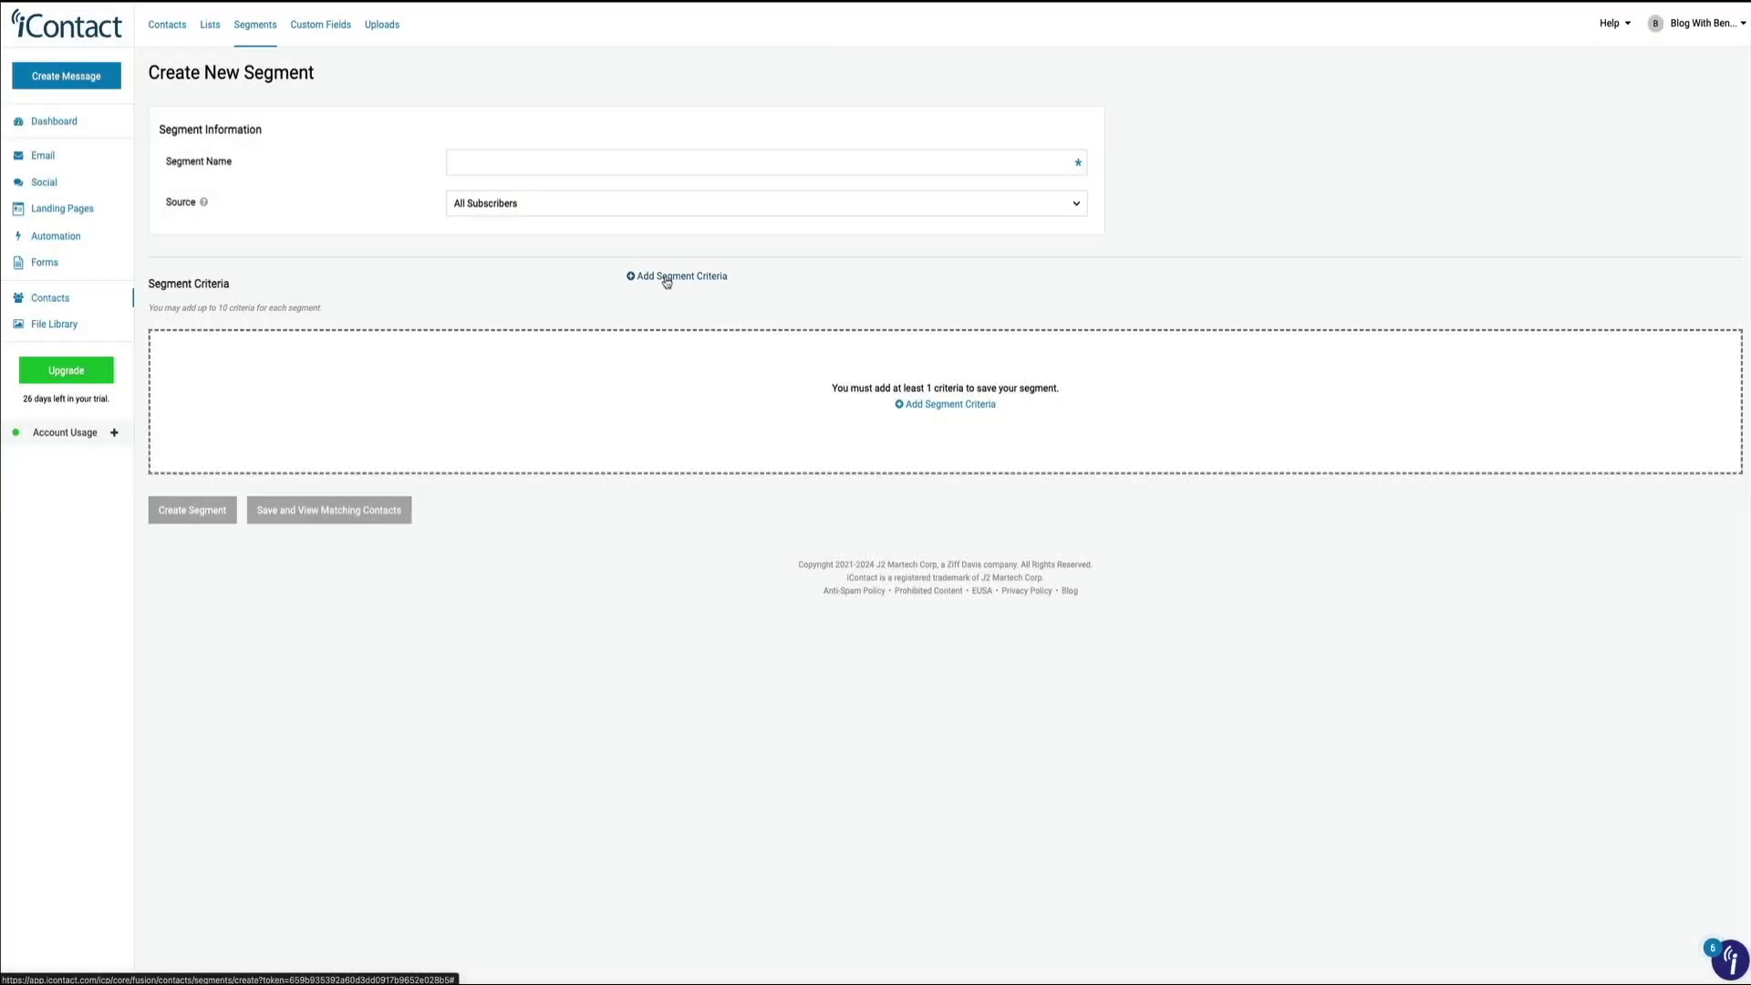
click(667, 278)
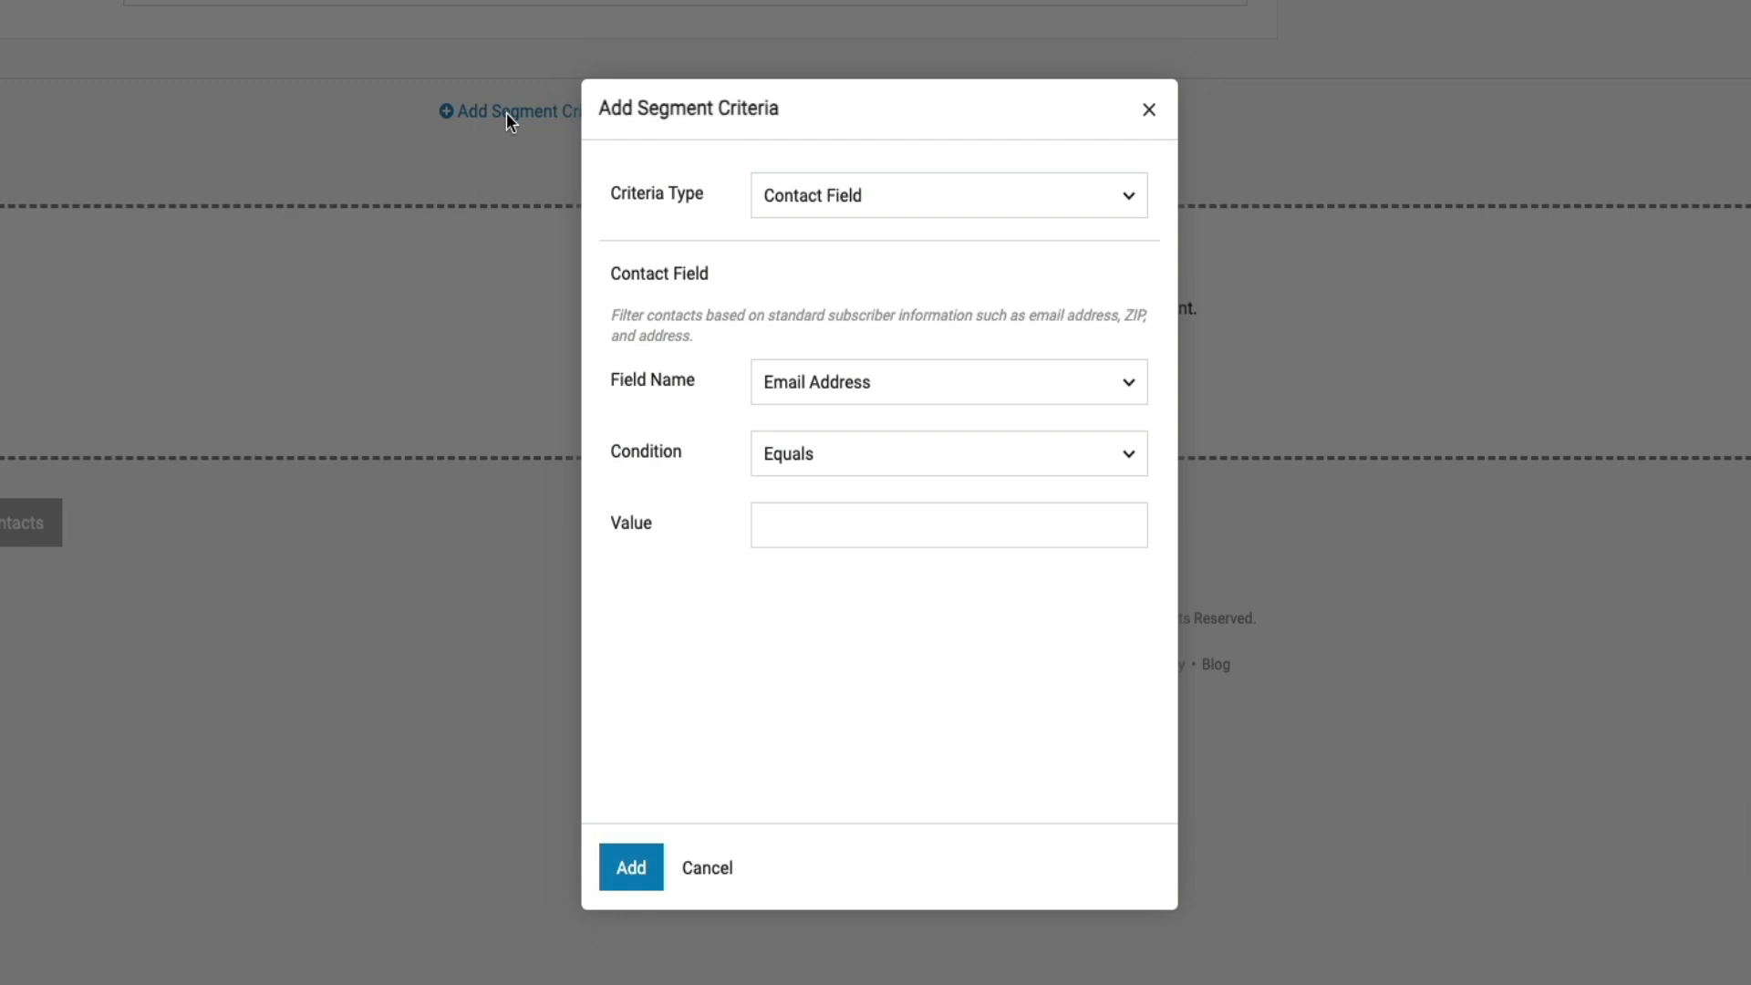
click(1143, 205)
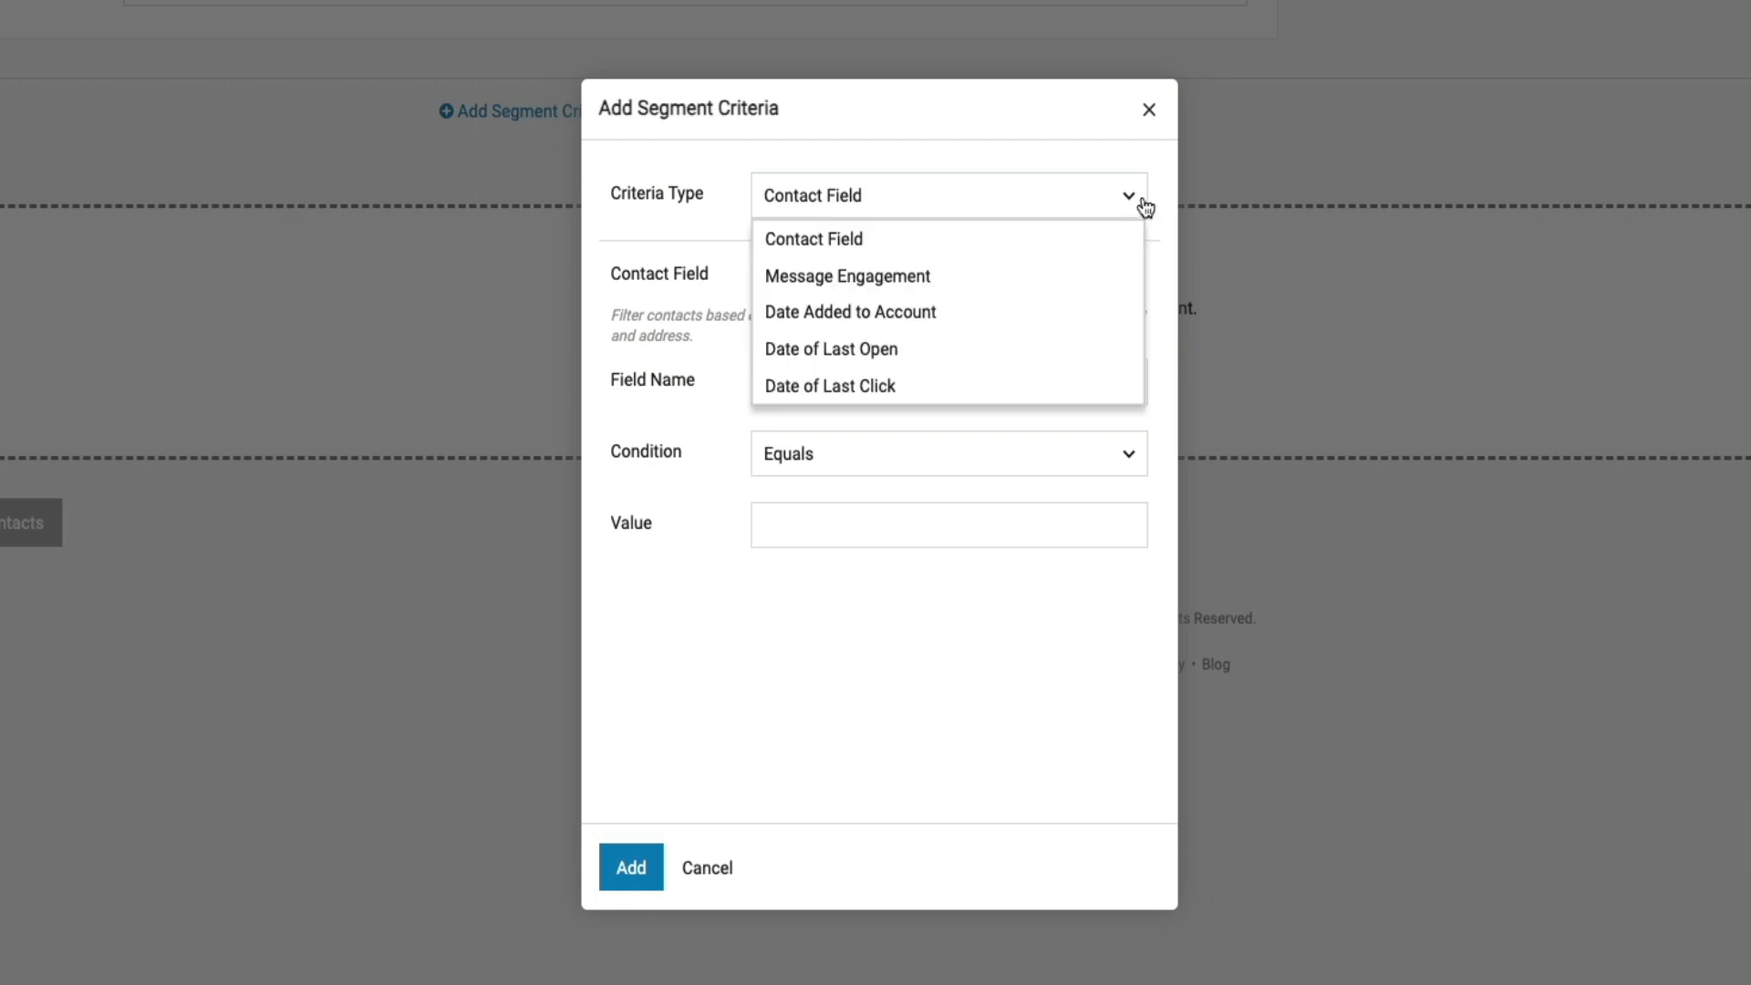
click(1007, 388)
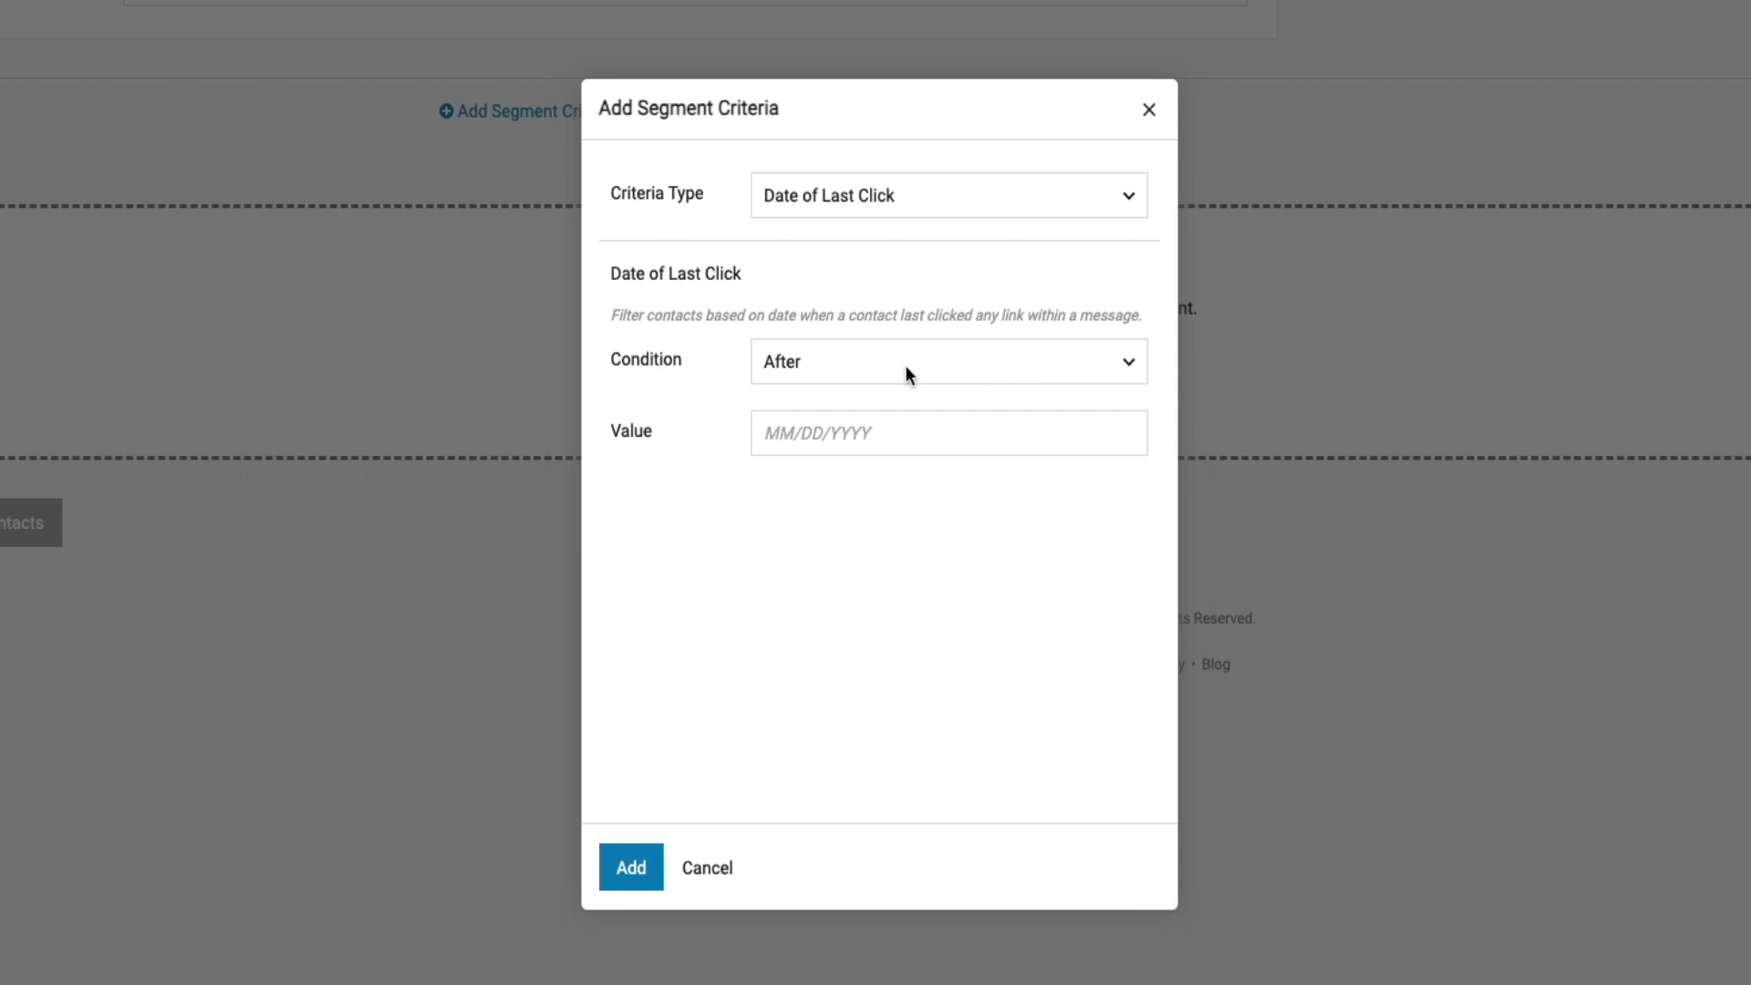
text(10)
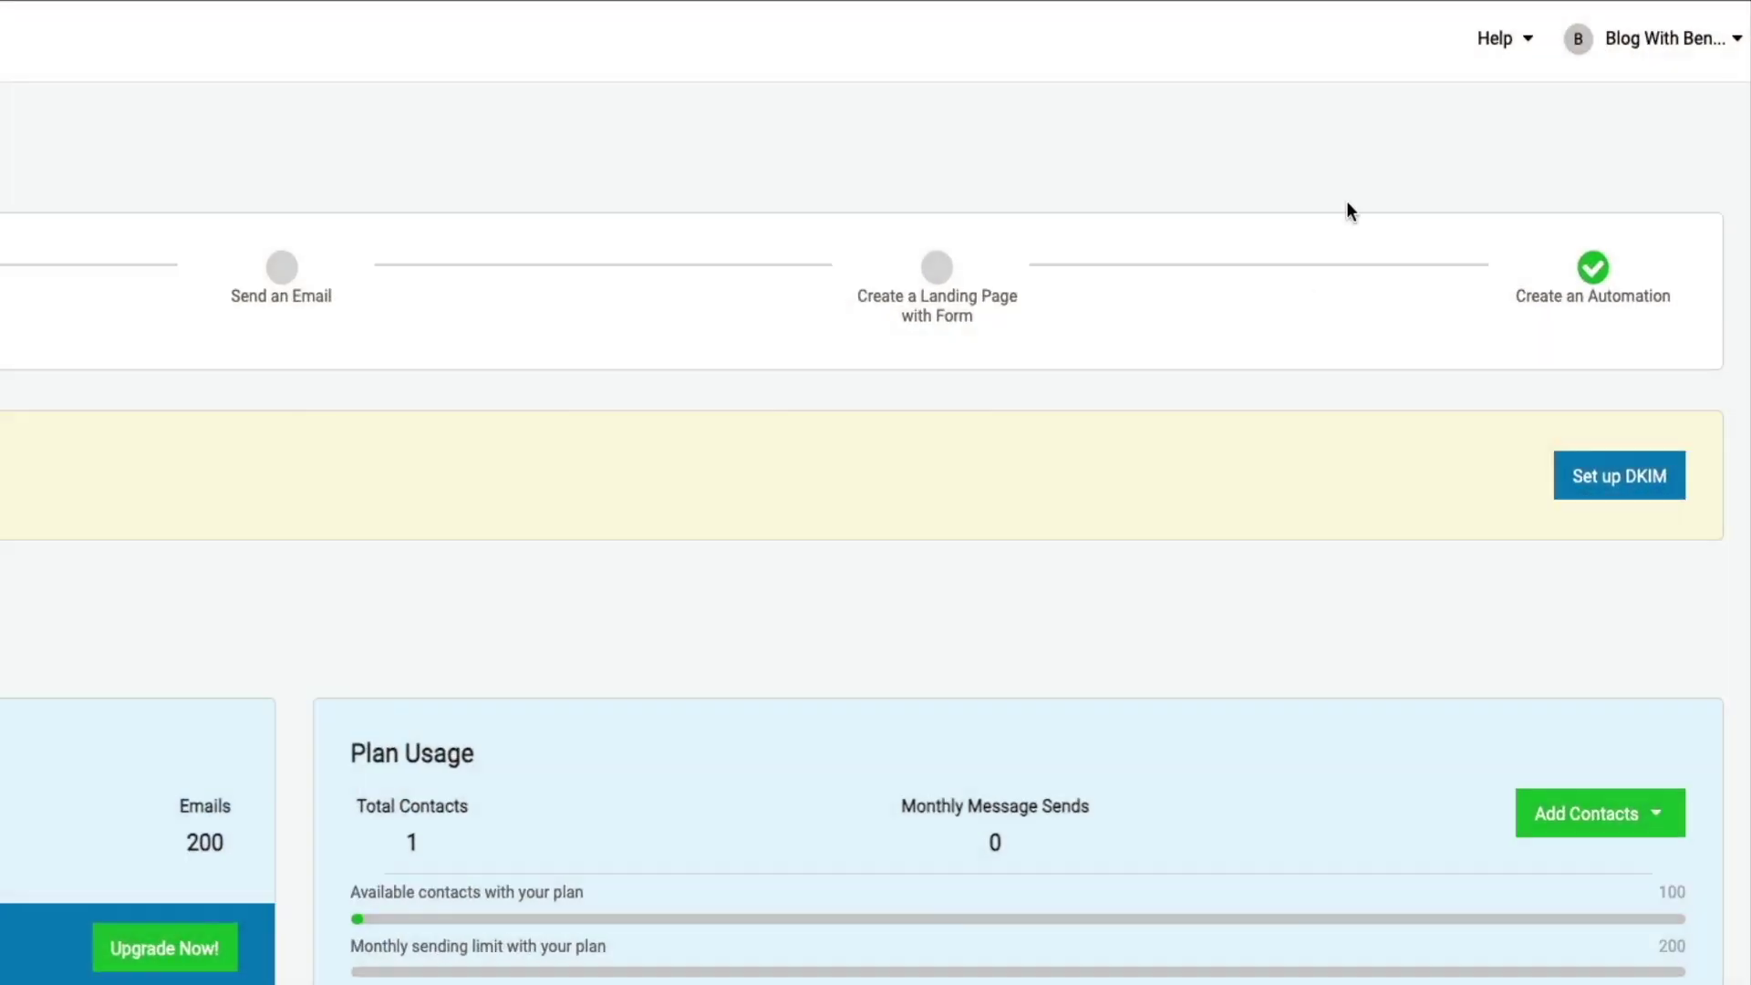
- Show the Help menu with Live Chat, video resources, Help Portal and Provide Feedback
click(1528, 44)
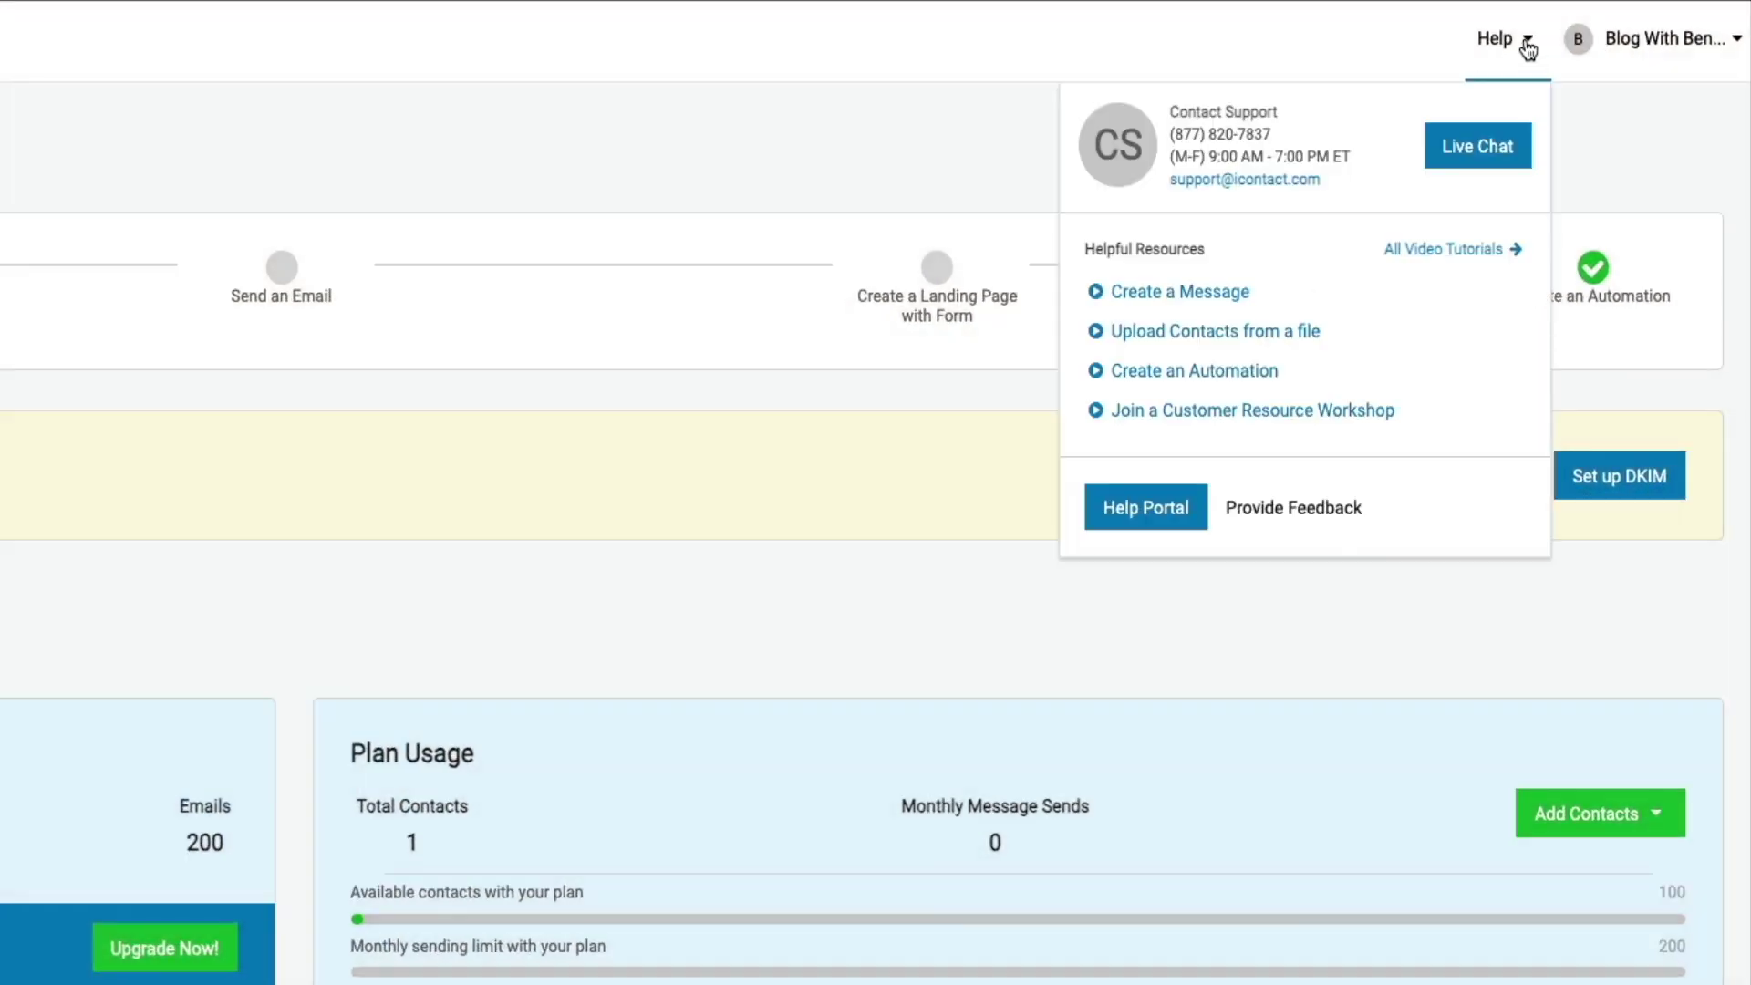